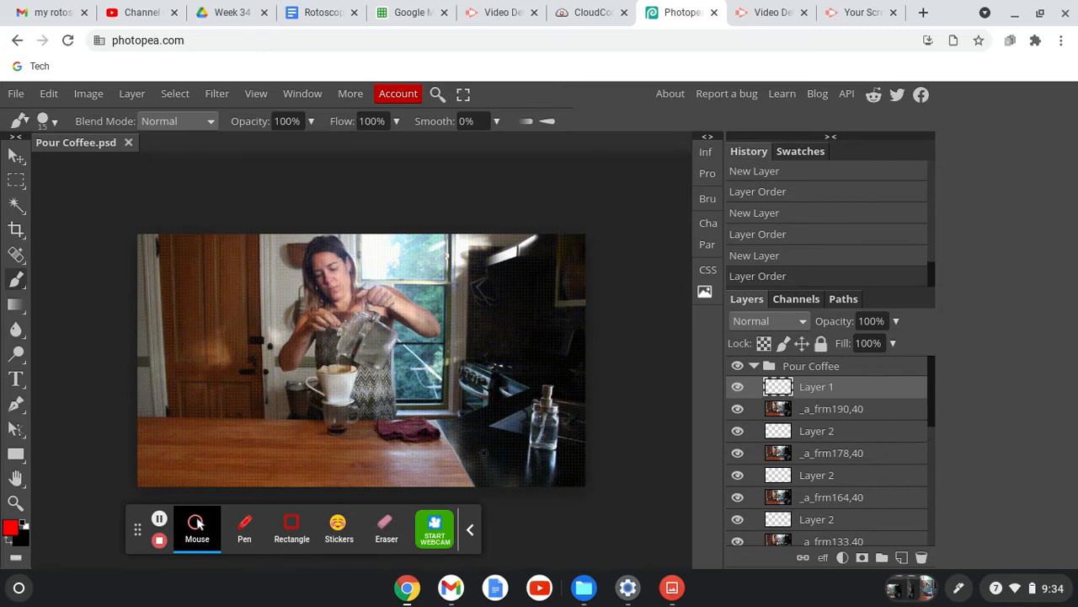
Step: Examine how the blank layers alternate with the video frame layers in the Pour Coffee group, finishing on Layer 1
{"action": "left_click", "coordinate": [831, 393]}
{"action": "left_click", "coordinate": [839, 413]}
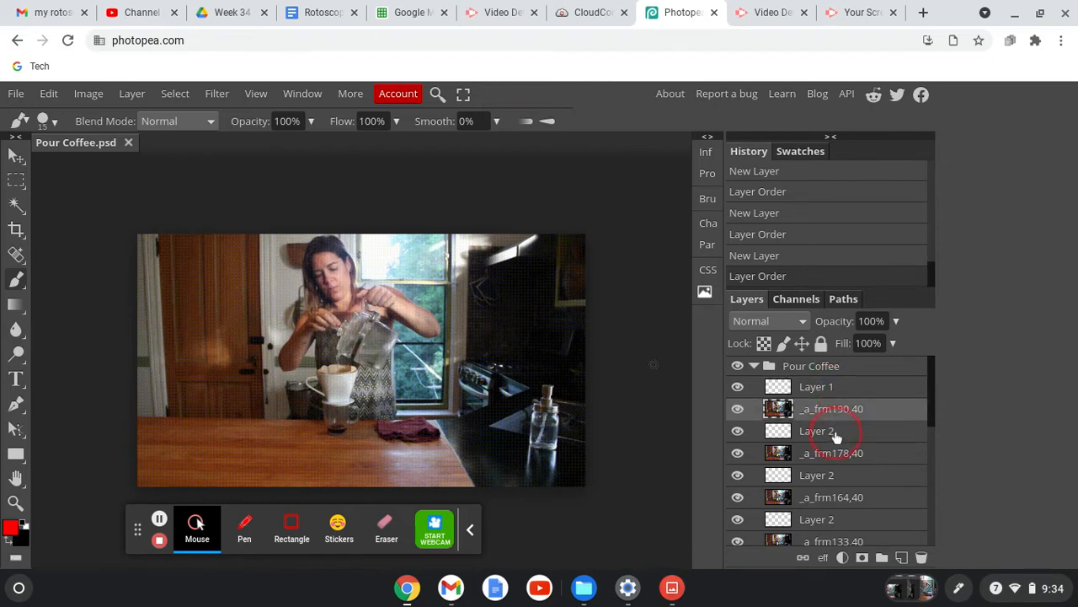
{"action": "left_click", "coordinate": [838, 433]}
{"action": "left_click", "coordinate": [843, 455]}
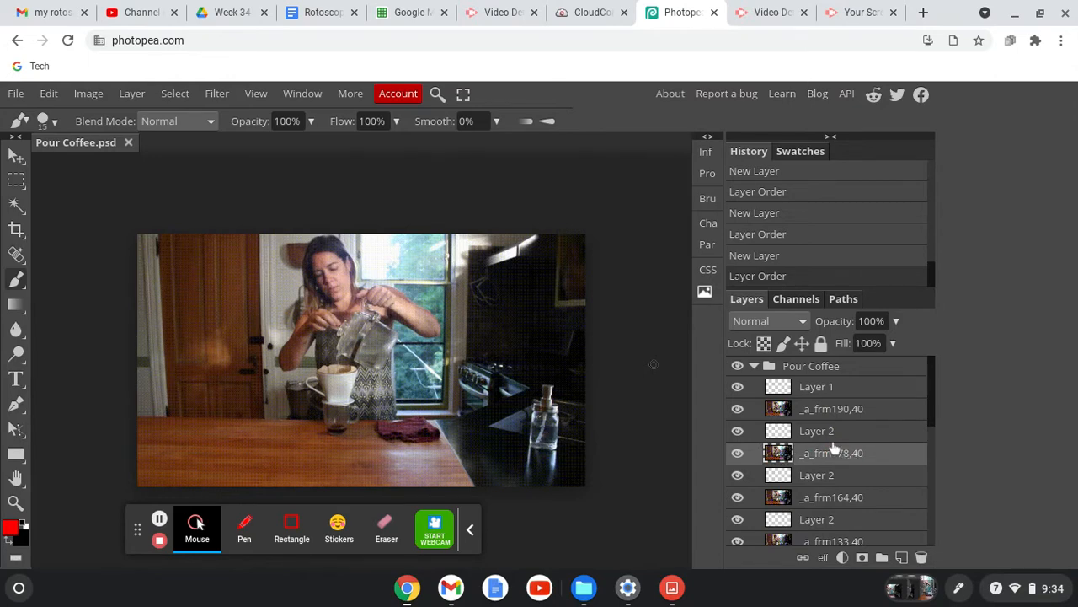
{"action": "left_click", "coordinate": [813, 409]}
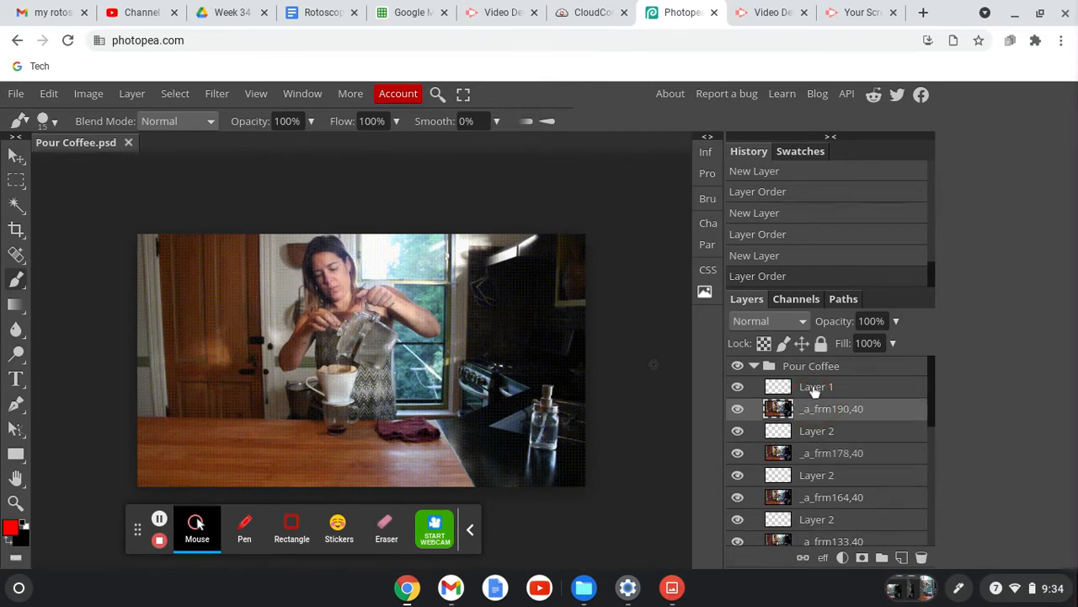
{"action": "left_click", "coordinate": [813, 389]}
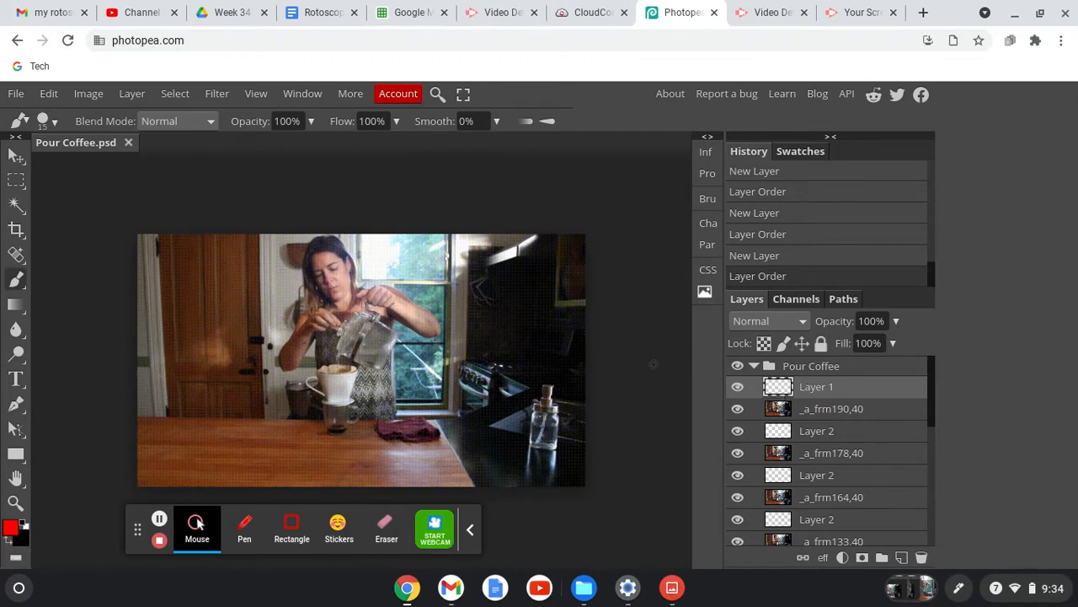
{"action": "left_click", "coordinate": [814, 437]}
{"action": "left_click", "coordinate": [809, 478]}
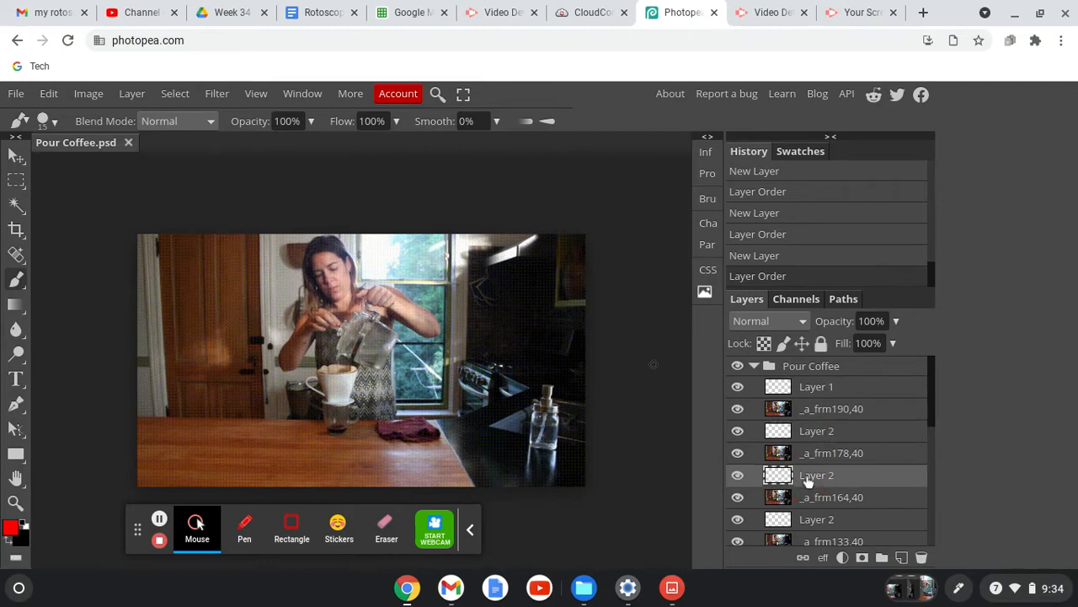
{"action": "left_click", "coordinate": [804, 389]}
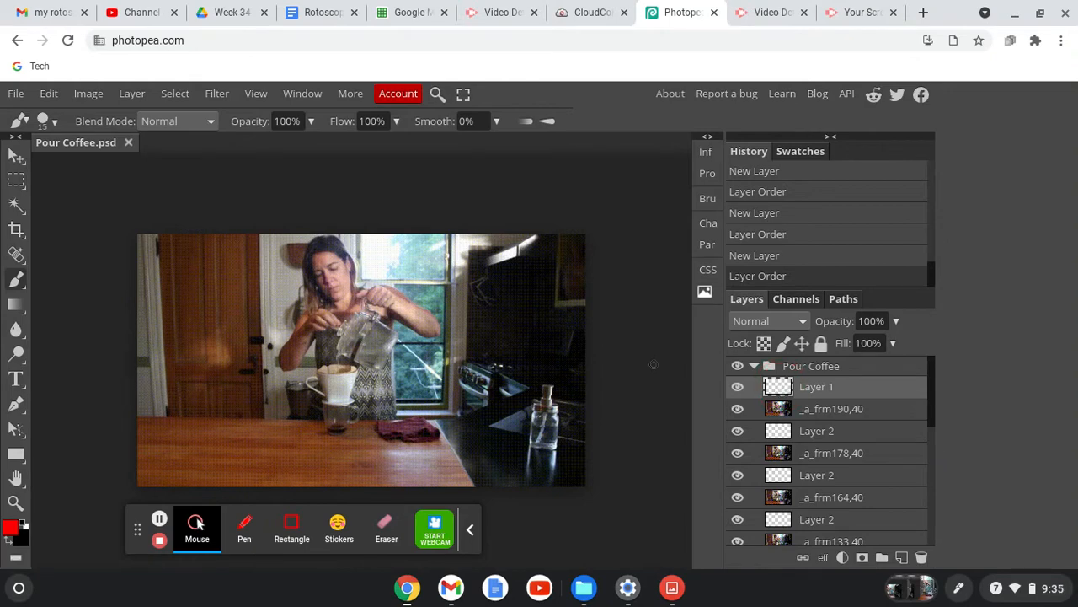
Step: Choose the Brush tool and set the foreground colour to a bright yellow-green
{"action": "left_click_drag", "start_coordinate": [16, 280], "coordinate": [72, 286]}
{"action": "left_click", "coordinate": [10, 529]}
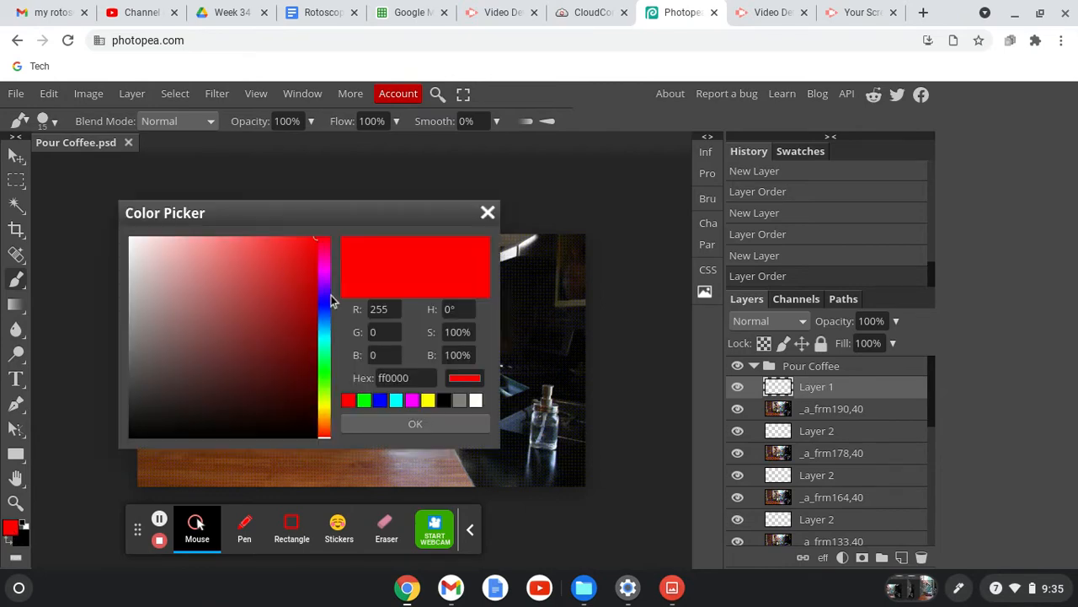
{"action": "left_click_drag", "start_coordinate": [330, 301], "coordinate": [331, 406]}
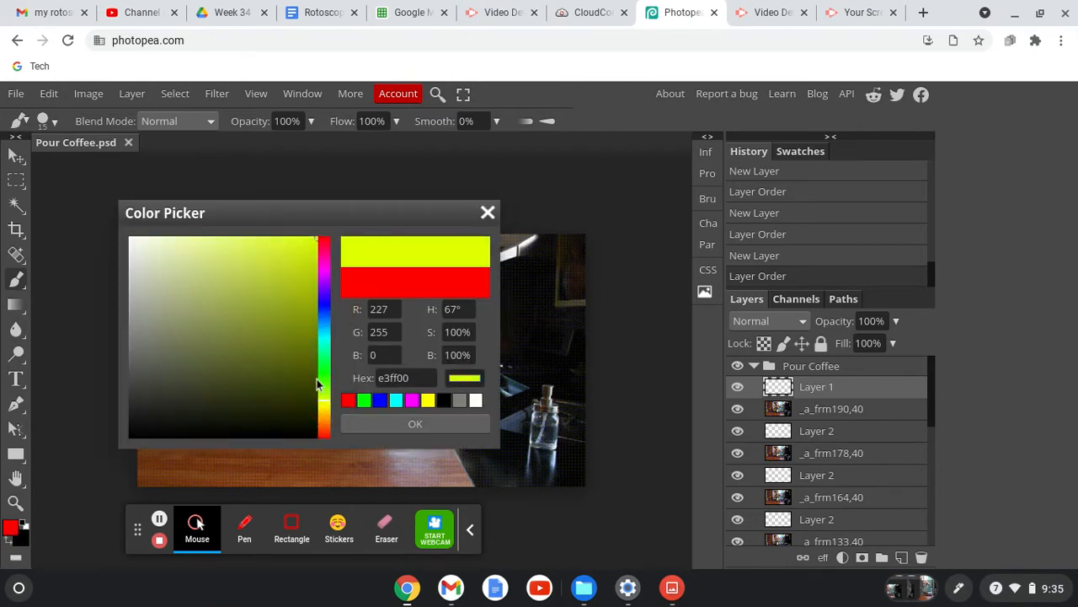
{"action": "left_click", "coordinate": [269, 345]}
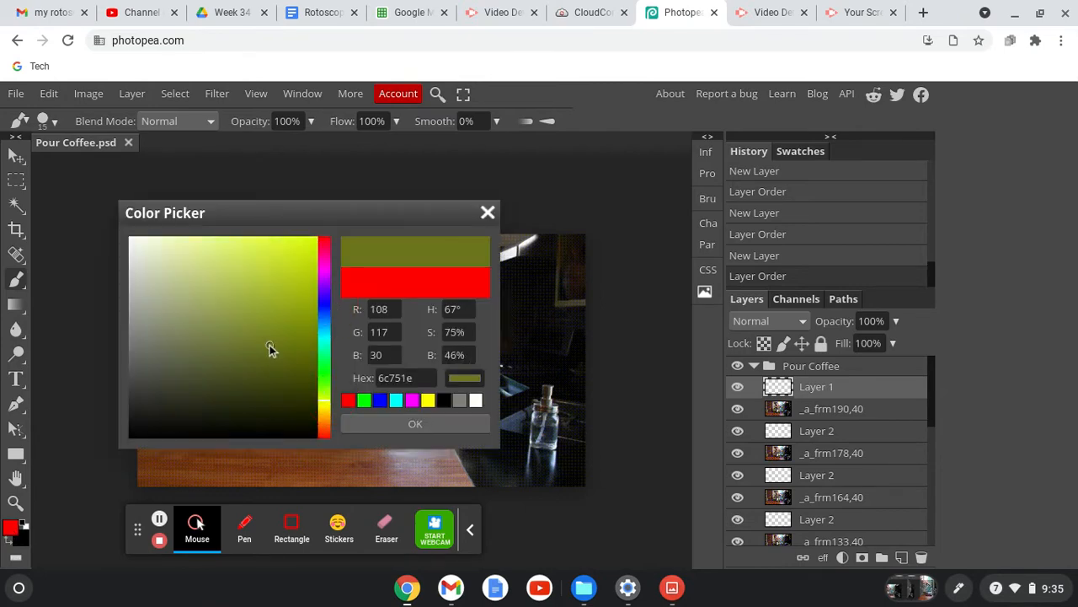
{"action": "left_click", "coordinate": [272, 256]}
{"action": "left_click", "coordinate": [415, 424]}
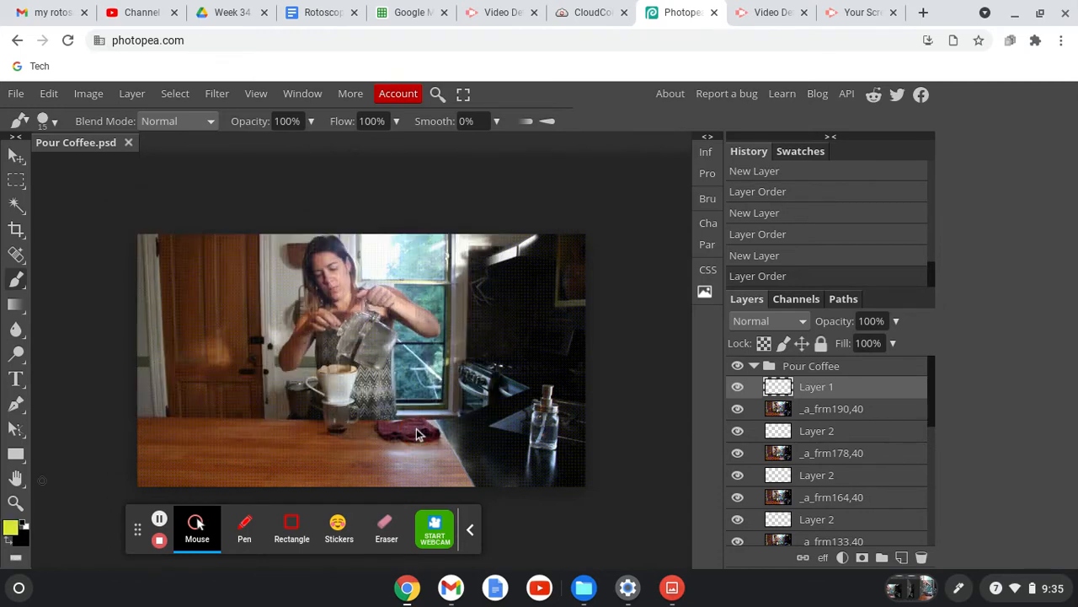
Step: Sample the white coffee dripper's colour with the Eyedropper and lighten the foreground colour to near-white
{"action": "right_click", "coordinate": [19, 236]}
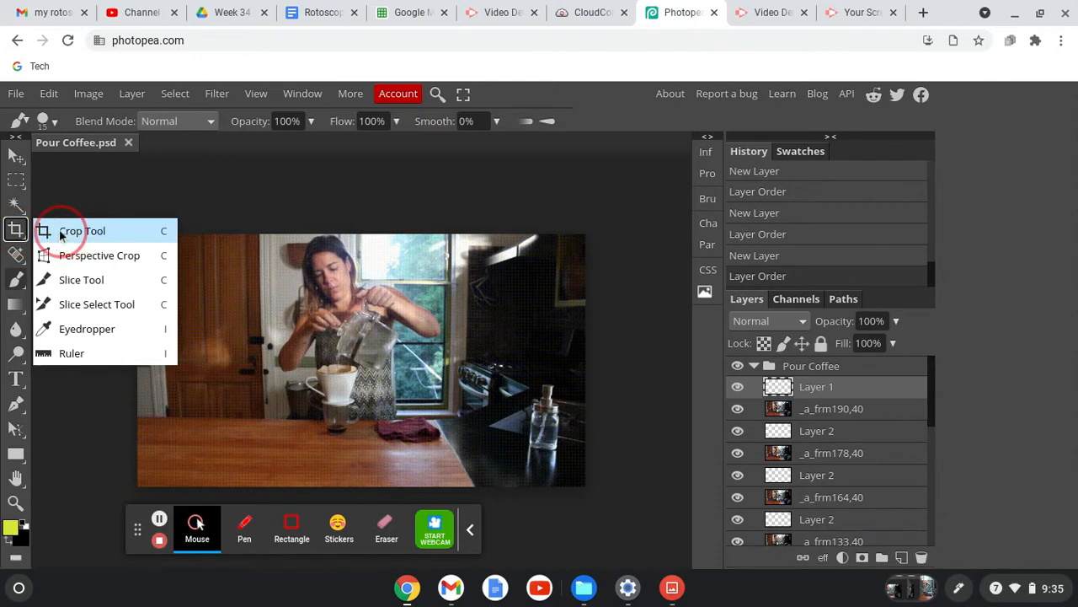
{"action": "left_click", "coordinate": [88, 329]}
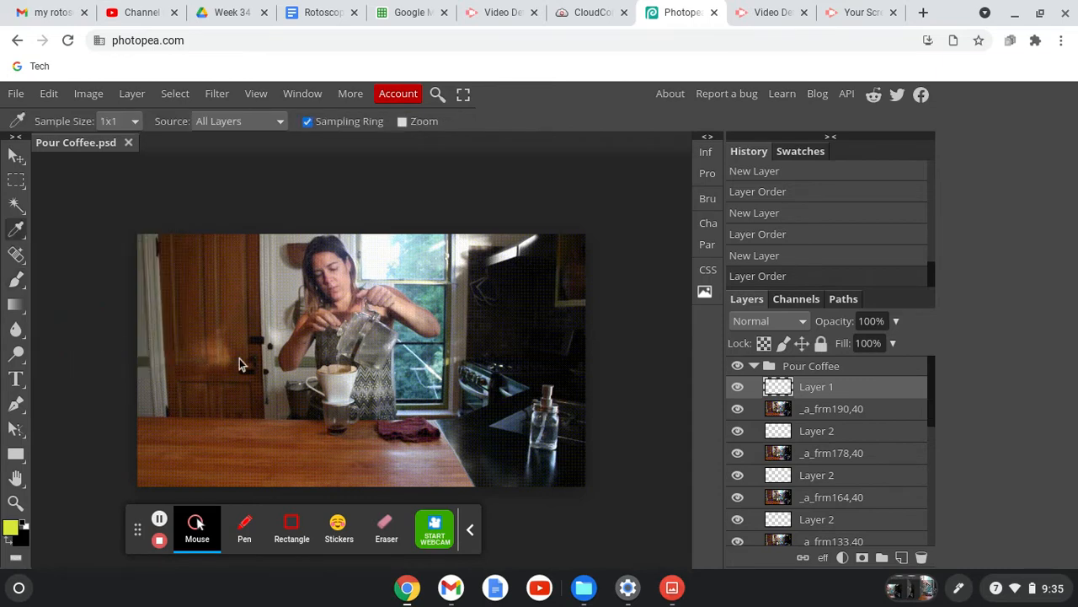
{"action": "left_click", "coordinate": [340, 388]}
{"action": "left_click", "coordinate": [10, 533]}
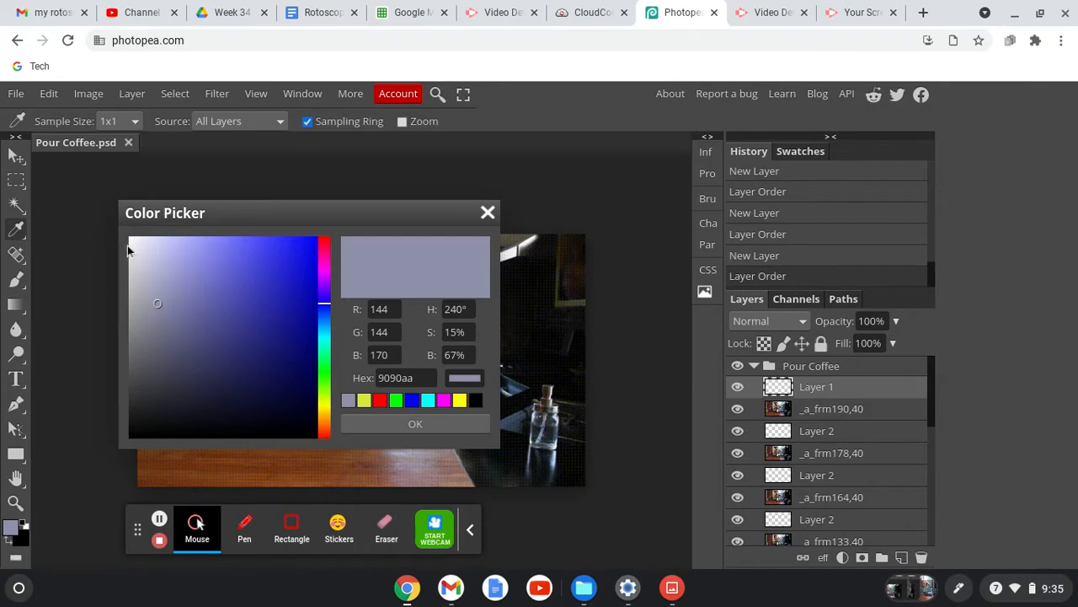
{"action": "left_click", "coordinate": [132, 245]}
{"action": "left_click", "coordinate": [417, 424]}
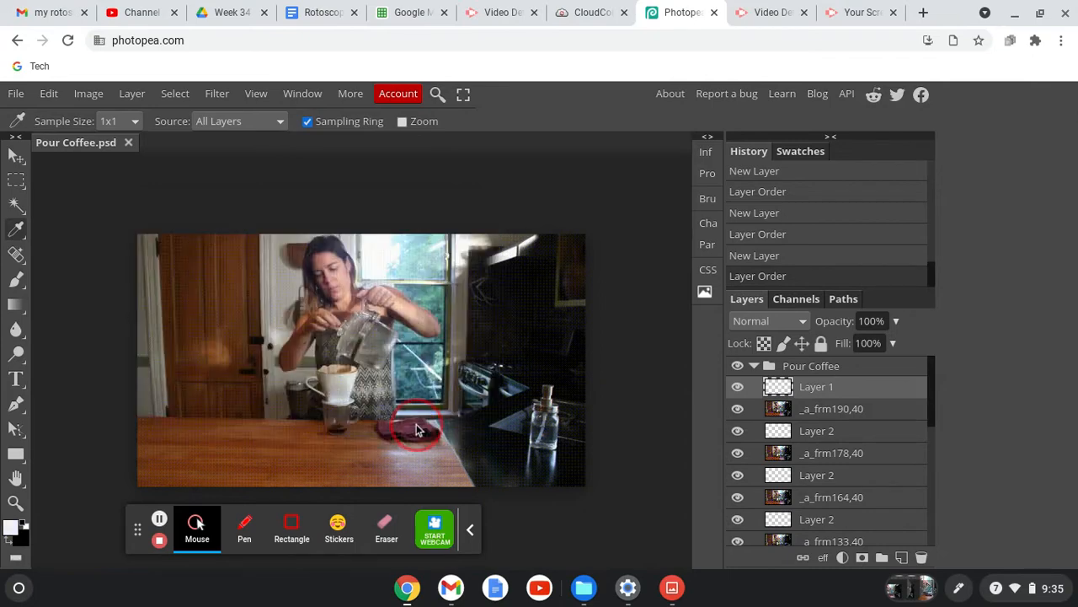
Step: Set up the Brush tool with the hard round 5-pixel preset at 100% hardness, reduced to a size of 2 px
{"action": "right_click", "coordinate": [17, 284]}
{"action": "left_click", "coordinate": [84, 279]}
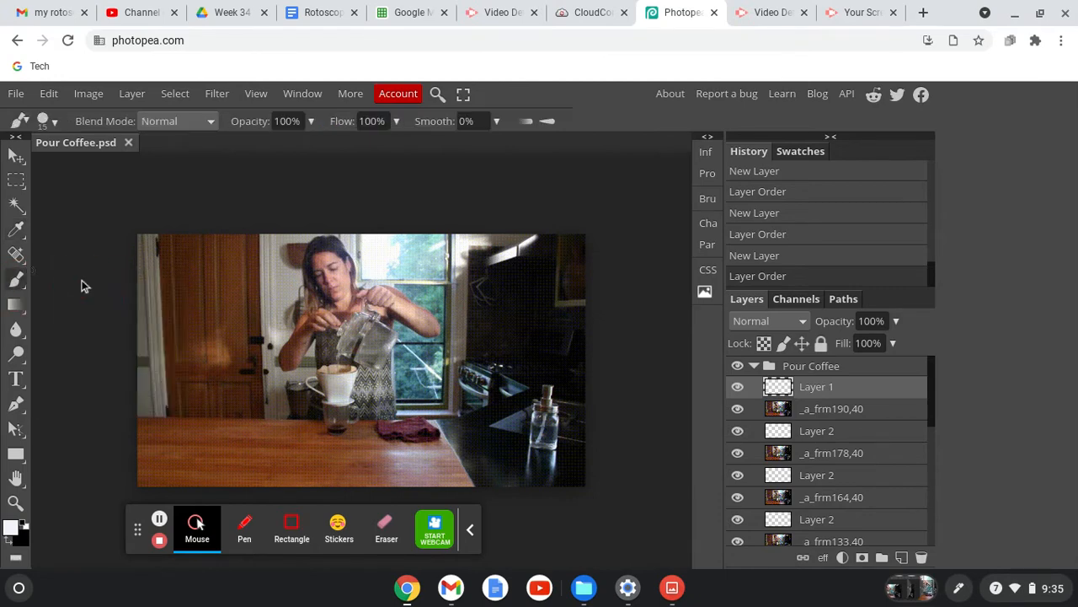
{"action": "left_click", "coordinate": [46, 123]}
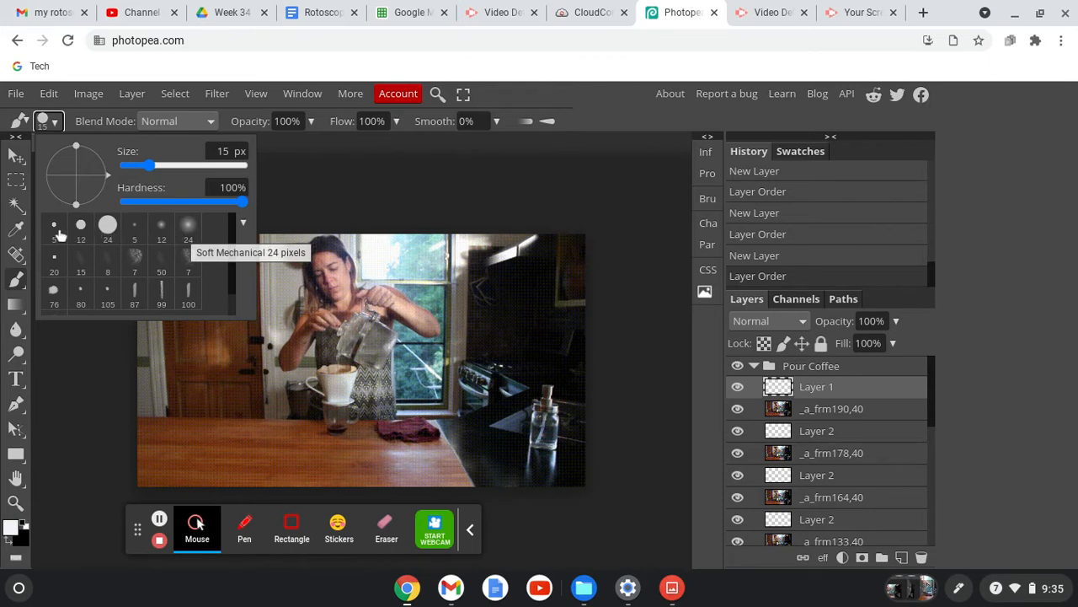
{"action": "left_click", "coordinate": [52, 229]}
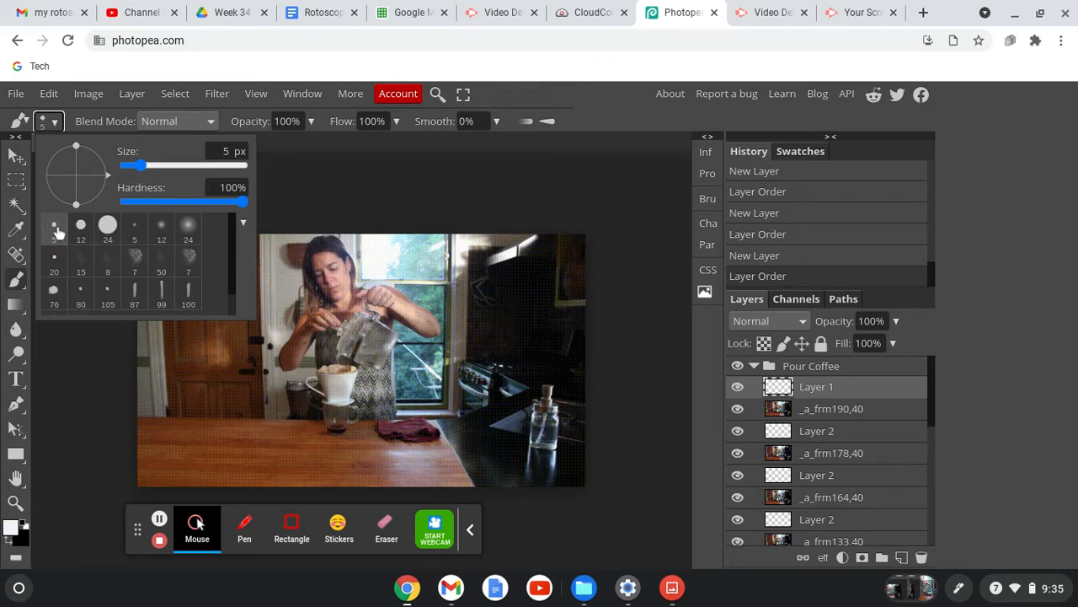
{"action": "left_click_drag", "start_coordinate": [242, 202], "coordinate": [306, 210]}
{"action": "left_click", "coordinate": [144, 168]}
{"action": "left_click_drag", "start_coordinate": [143, 169], "coordinate": [134, 171]}
{"action": "left_click", "coordinate": [305, 144]}
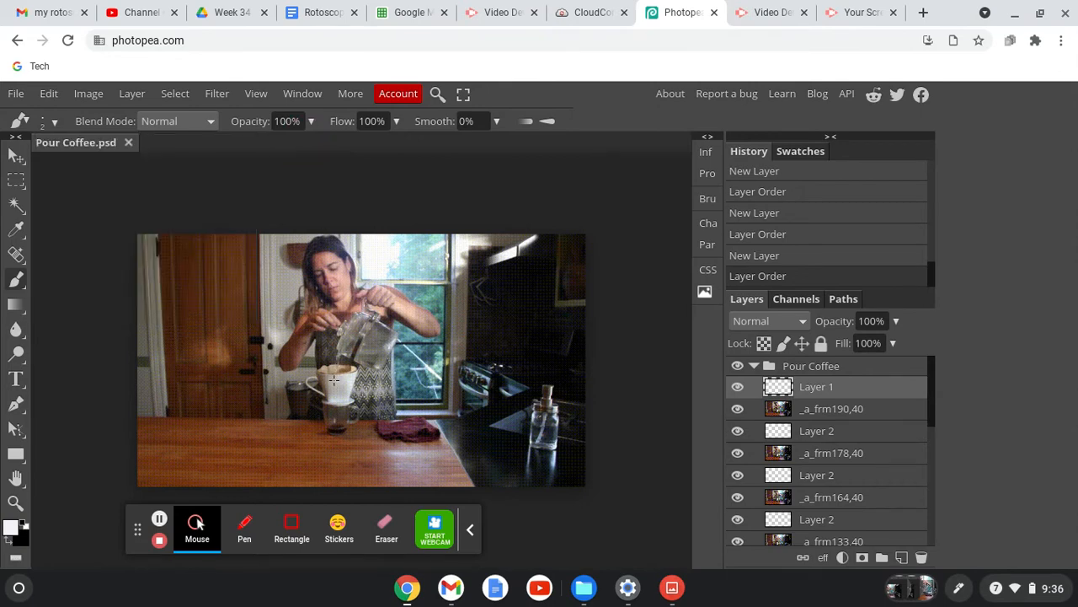
Step: Outline the coffee dripper's rim, body and handle on Layer 1 with the thin near-white brush
{"action": "left_click", "coordinate": [15, 503]}
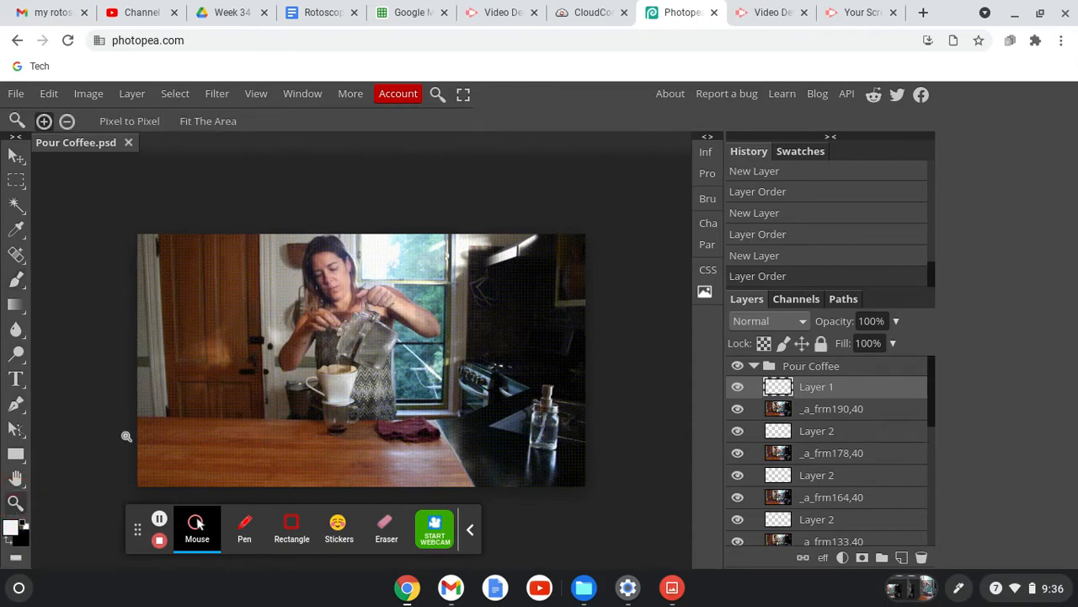
{"action": "left_click", "coordinate": [333, 385]}
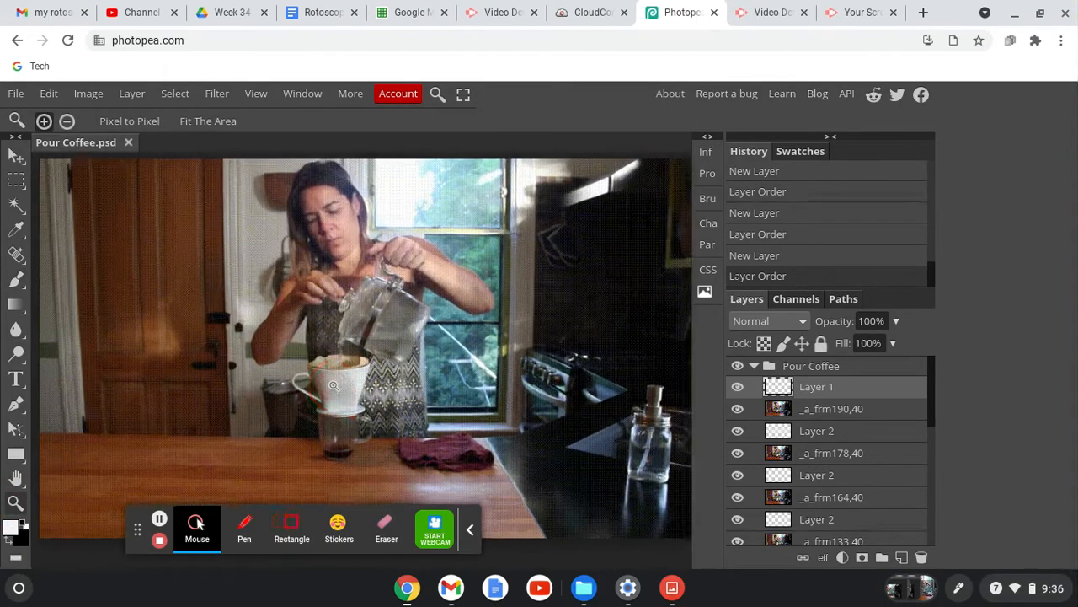
{"action": "left_click", "coordinate": [334, 385]}
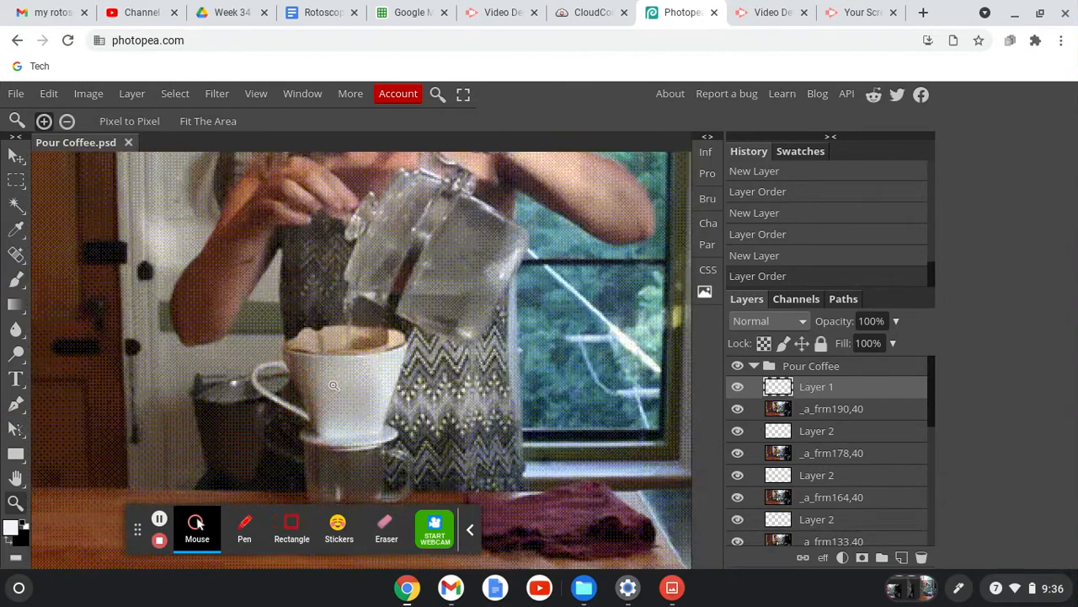
{"action": "left_click_drag", "start_coordinate": [17, 284], "coordinate": [68, 286]}
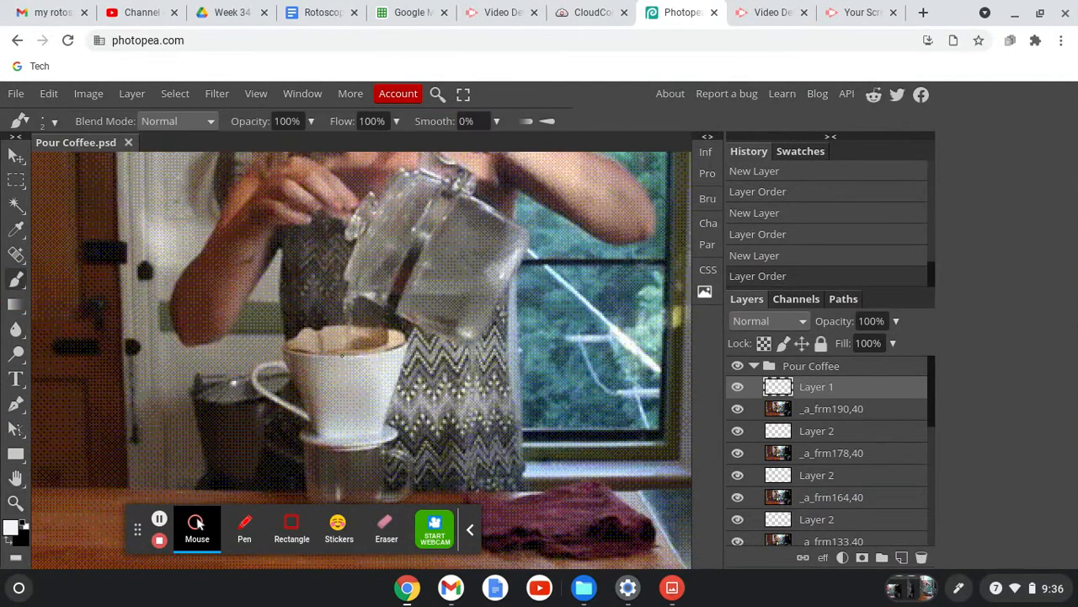
{"action": "left_click", "coordinate": [321, 359]}
{"action": "mouse_move", "coordinate": [321, 360]}
{"action": "left_mouse_down"}
{"action": "mouse_move", "coordinate": [410, 344]}
{"action": "mouse_move", "coordinate": [393, 356]}
{"action": "mouse_move", "coordinate": [401, 378]}
{"action": "mouse_move", "coordinate": [387, 418]}
{"action": "mouse_move", "coordinate": [353, 433]}
{"action": "mouse_move", "coordinate": [308, 427]}
{"action": "mouse_move", "coordinate": [241, 388]}
{"action": "mouse_move", "coordinate": [239, 376]}
{"action": "mouse_move", "coordinate": [291, 363]}
{"action": "left_mouse_up"}
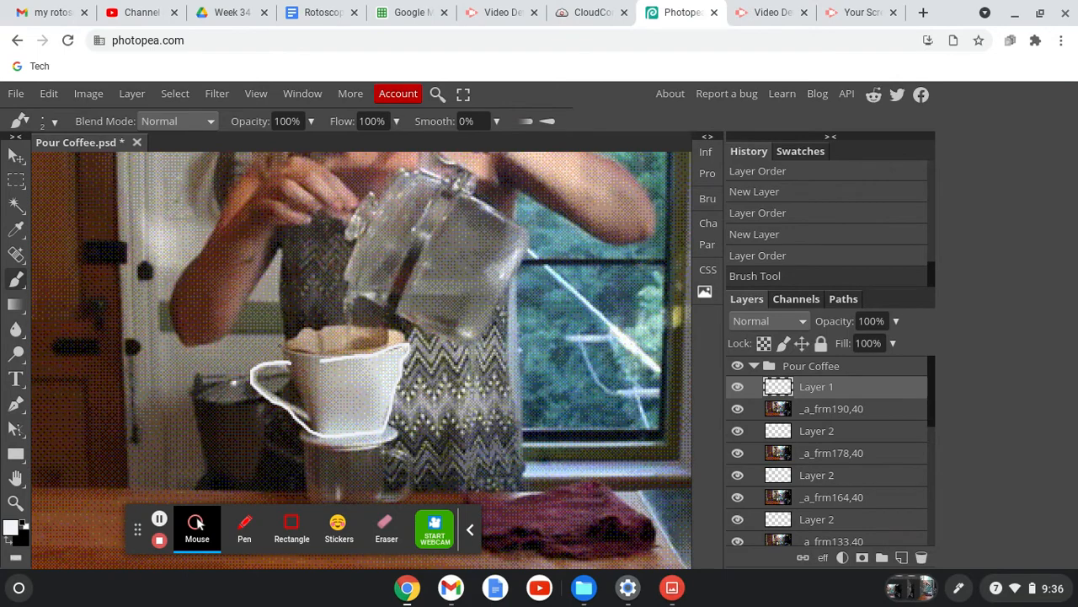
{"action": "left_click", "coordinate": [283, 352]}
{"action": "left_click_drag", "start_coordinate": [283, 351], "coordinate": [312, 433]}
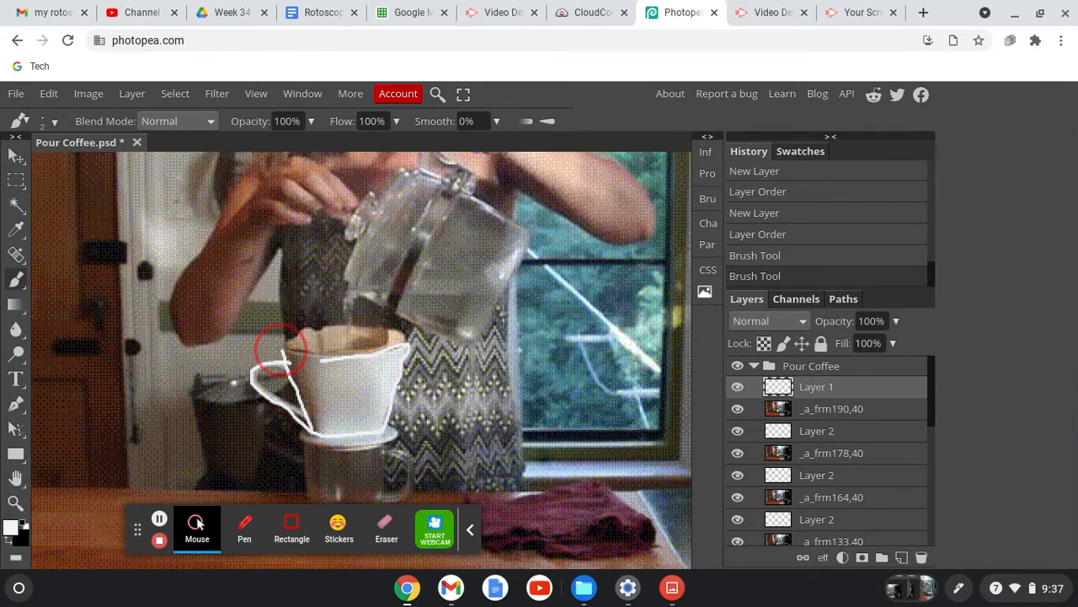
{"action": "left_click_drag", "start_coordinate": [281, 352], "coordinate": [325, 362]}
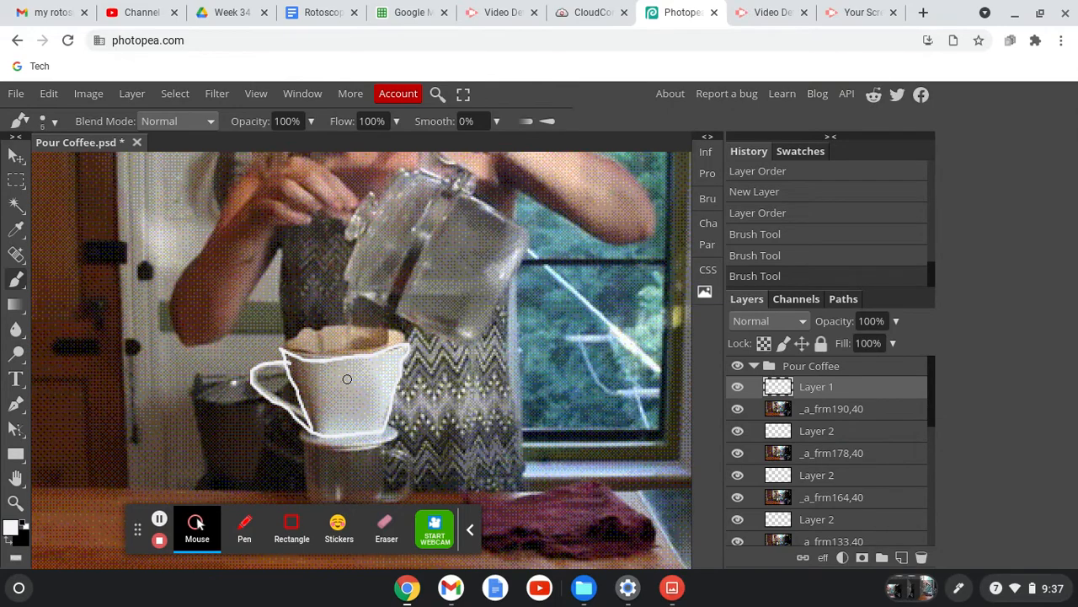
Step: Fill the body of the outlined dripper with solid near-white strokes, using a larger brush and adjusting its size as needed
{"action": "key", "text": "]"}
{"action": "key", "text": "]"}
{"action": "key", "text": "]"}
{"action": "key", "text": "]"}
{"action": "key", "text": "]"}
{"action": "key", "text": "["}
{"action": "key", "text": "["}
{"action": "key", "text": "["}
{"action": "mouse_move", "coordinate": [347, 379]}
{"action": "left_mouse_down"}
{"action": "mouse_move", "coordinate": [345, 390]}
{"action": "mouse_move", "coordinate": [284, 365]}
{"action": "mouse_move", "coordinate": [294, 362]}
{"action": "mouse_move", "coordinate": [315, 388]}
{"action": "mouse_move", "coordinate": [317, 419]}
{"action": "mouse_move", "coordinate": [368, 414]}
{"action": "mouse_move", "coordinate": [375, 388]}
{"action": "mouse_move", "coordinate": [313, 365]}
{"action": "mouse_move", "coordinate": [397, 358]}
{"action": "mouse_move", "coordinate": [390, 375]}
{"action": "mouse_move", "coordinate": [380, 363]}
{"action": "mouse_move", "coordinate": [356, 373]}
{"action": "mouse_move", "coordinate": [373, 376]}
{"action": "mouse_move", "coordinate": [337, 404]}
{"action": "mouse_move", "coordinate": [378, 424]}
{"action": "mouse_move", "coordinate": [344, 430]}
{"action": "left_mouse_up"}
{"action": "key", "text": "bracketright"}
{"action": "key", "text": "bracketright"}
{"action": "key", "text": "bracketright"}
{"action": "key", "text": "bracketleft"}
{"action": "key", "text": "bracketleft"}
{"action": "key", "text": "bracketleft"}
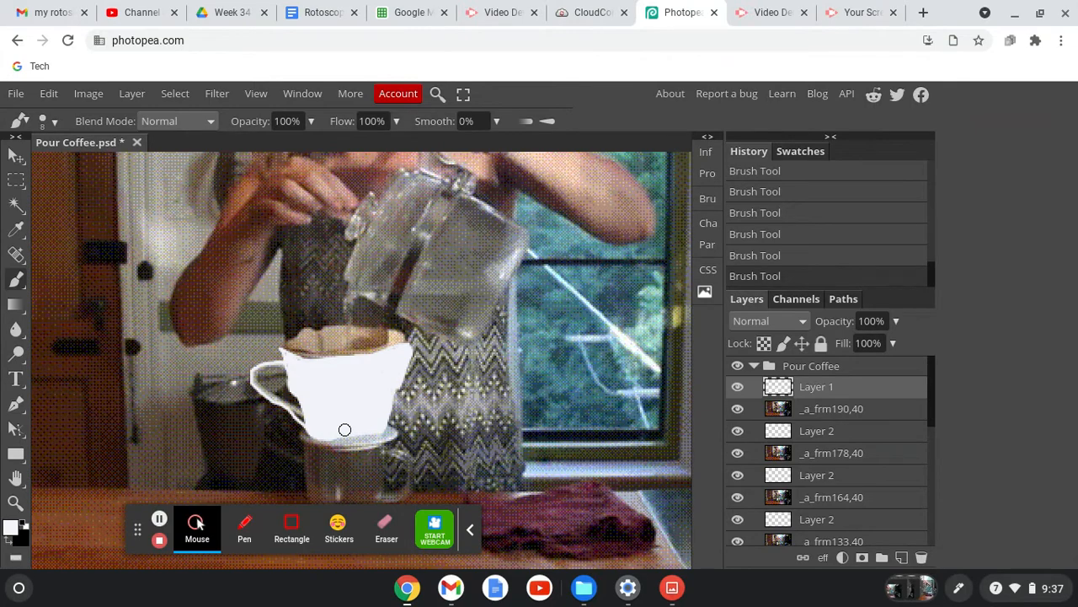
Step: Compare the painted dripper with the original frame by hiding Layer 1 and showing it again
{"action": "scroll", "coordinate": [347, 302], "scroll_direction": "down", "scroll_amount": 3}
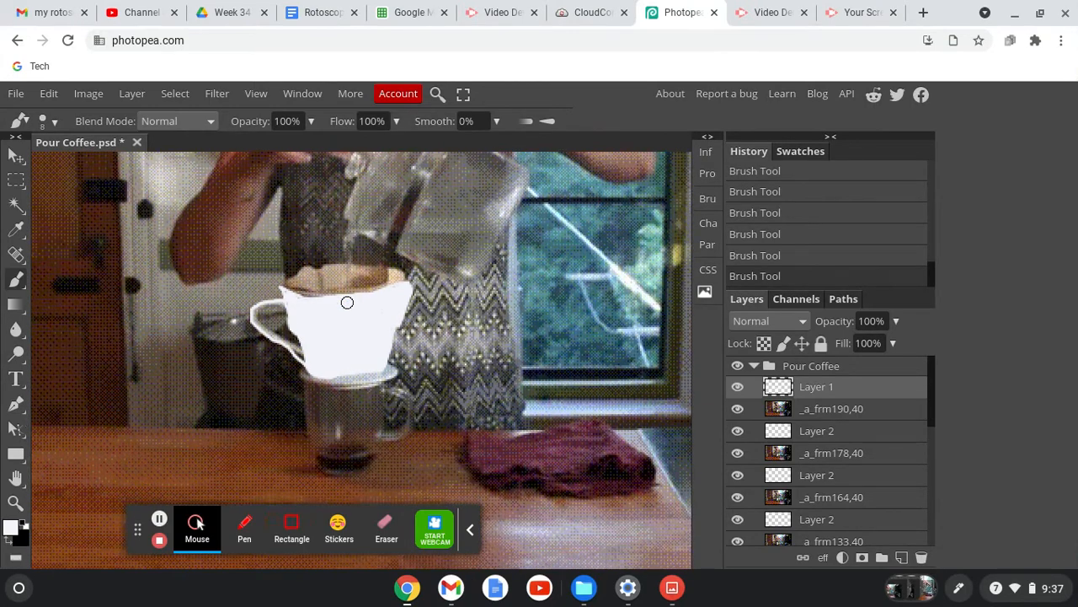
{"action": "scroll", "coordinate": [347, 302], "scroll_direction": "up", "scroll_amount": 5}
{"action": "scroll", "coordinate": [347, 302], "scroll_direction": "down", "scroll_amount": 3}
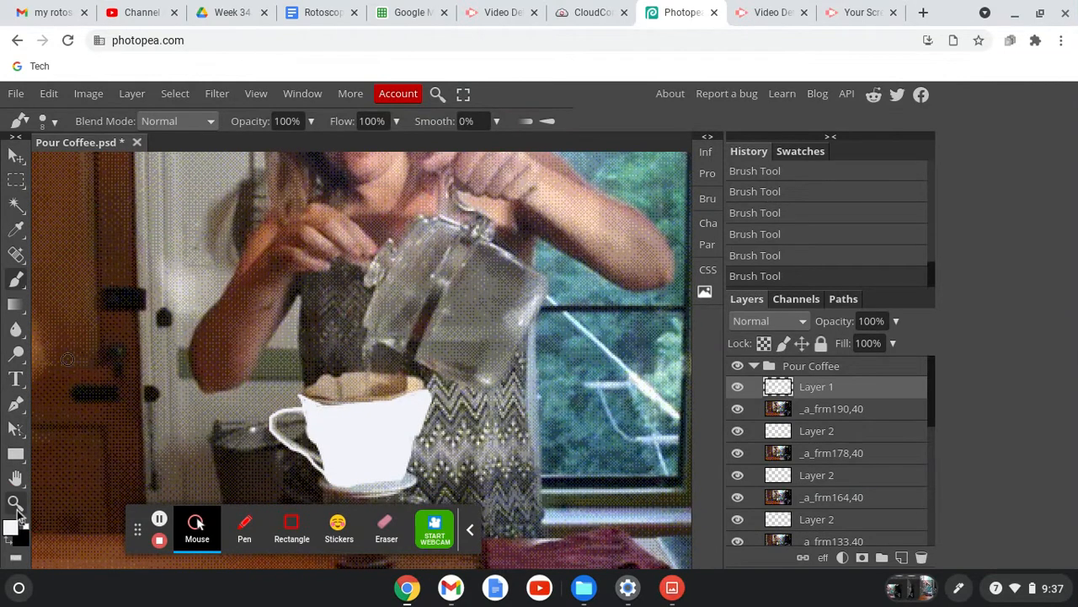
{"action": "left_click", "coordinate": [15, 503]}
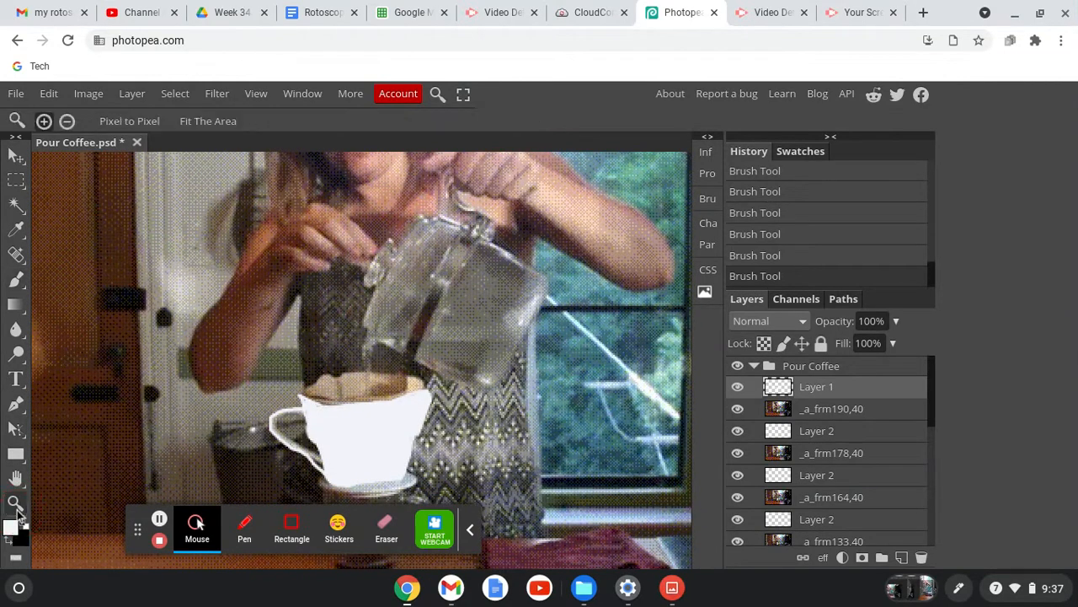
{"action": "left_click", "coordinate": [67, 122]}
{"action": "left_click", "coordinate": [450, 360]}
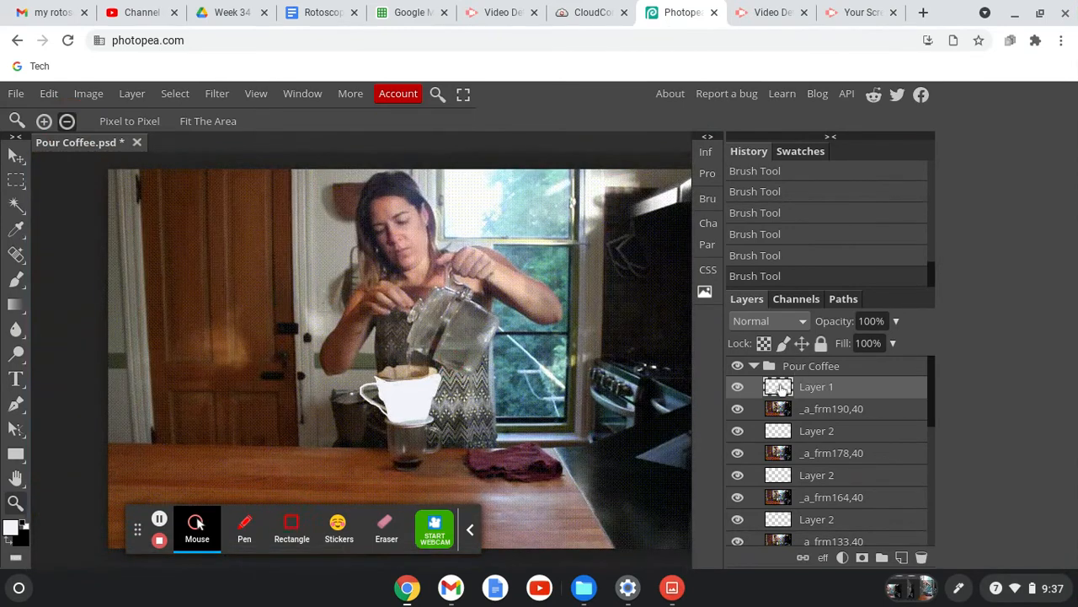
{"action": "left_click", "coordinate": [736, 387]}
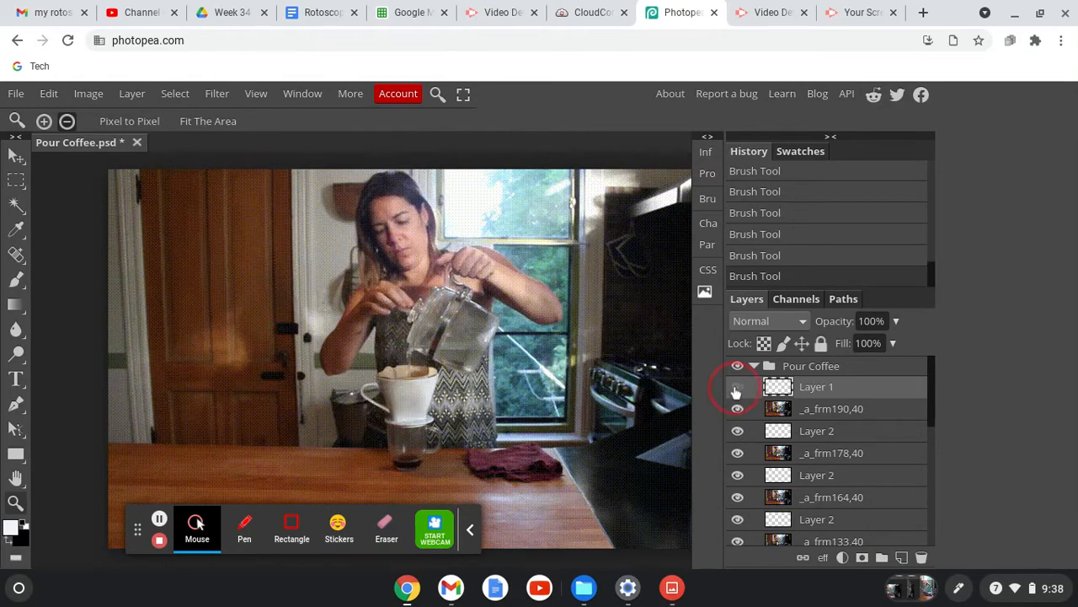
{"action": "left_click", "coordinate": [737, 388]}
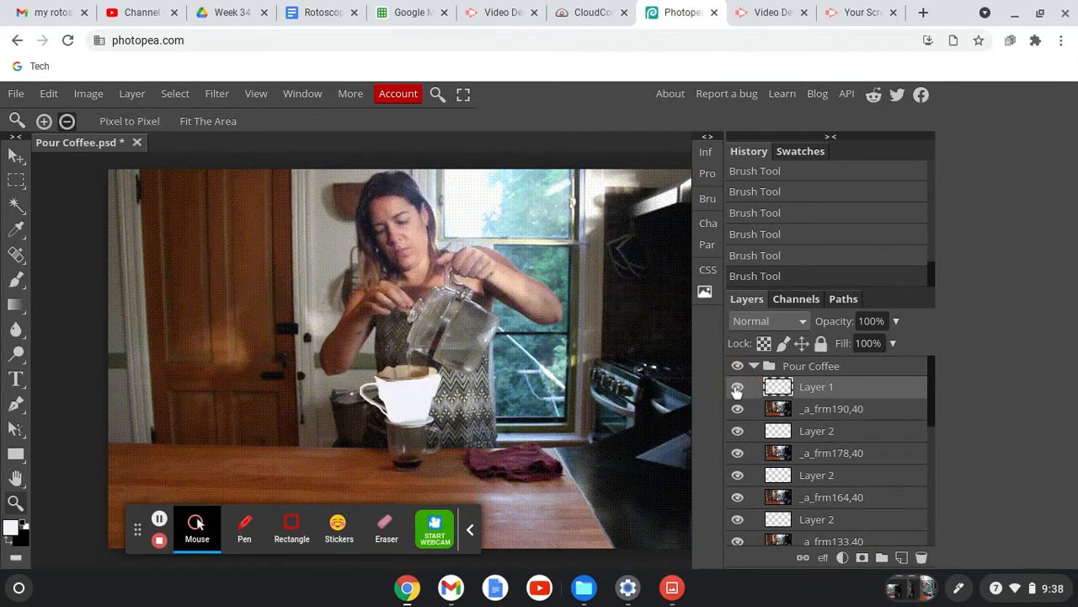
Step: Hide Layer 1 and frame _a_frm190,40, and select the blank Layer 2 directly above frame _a_frm178,40
{"action": "left_click", "coordinate": [738, 387]}
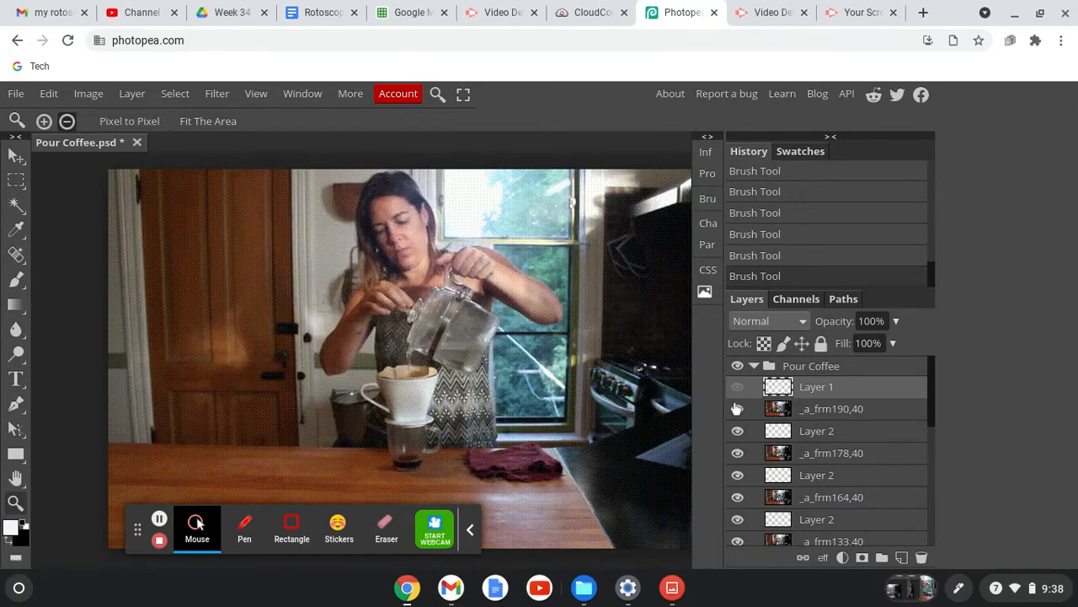
{"action": "left_click", "coordinate": [738, 411]}
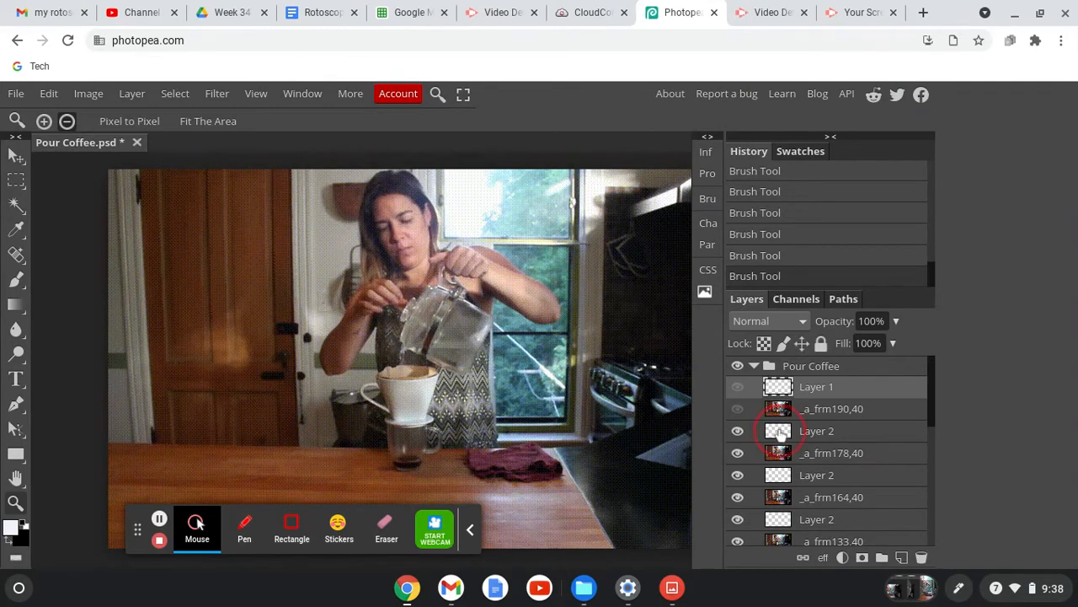
{"action": "left_click", "coordinate": [774, 432]}
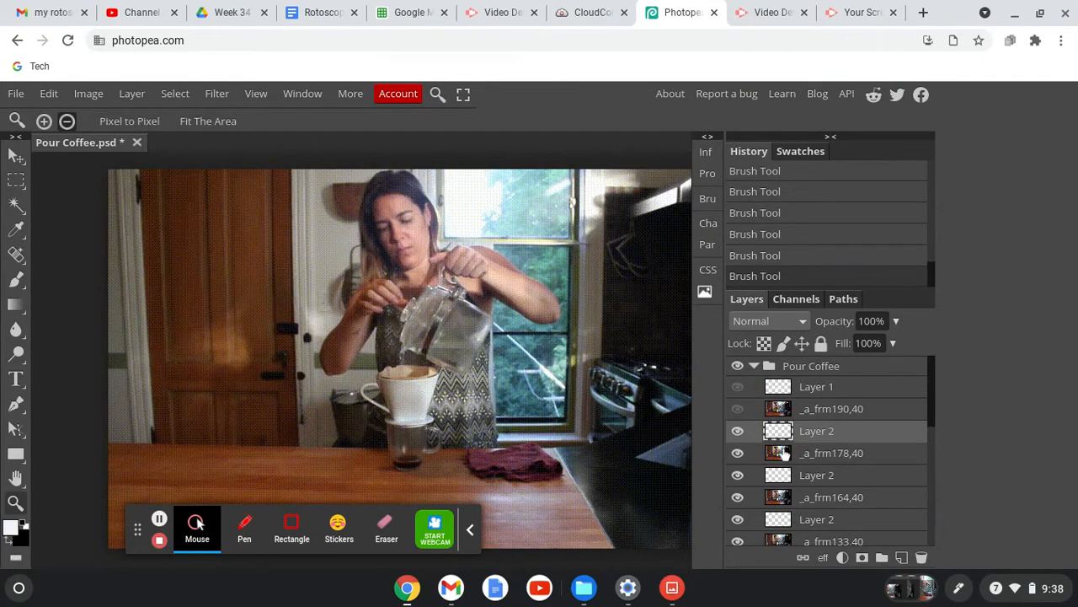
Step: Compare frames _a_frm190,40 and _a_frm178,40 by switching the visibility of the upper frame and the painted Layer 1 on and off
{"action": "left_click", "coordinate": [783, 453]}
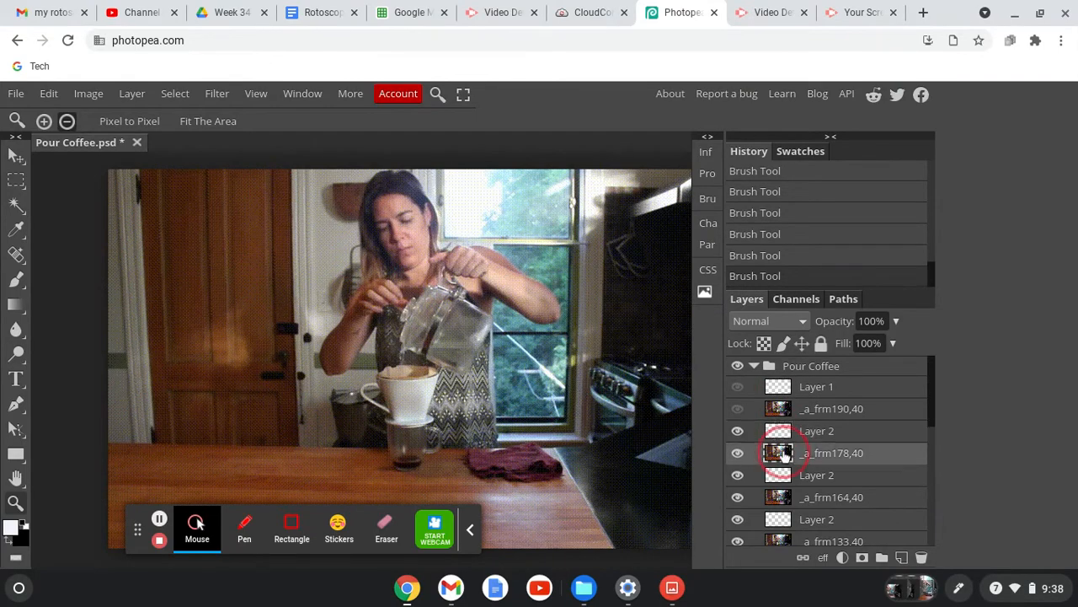
{"action": "left_click", "coordinate": [738, 453]}
{"action": "left_click", "coordinate": [738, 409]}
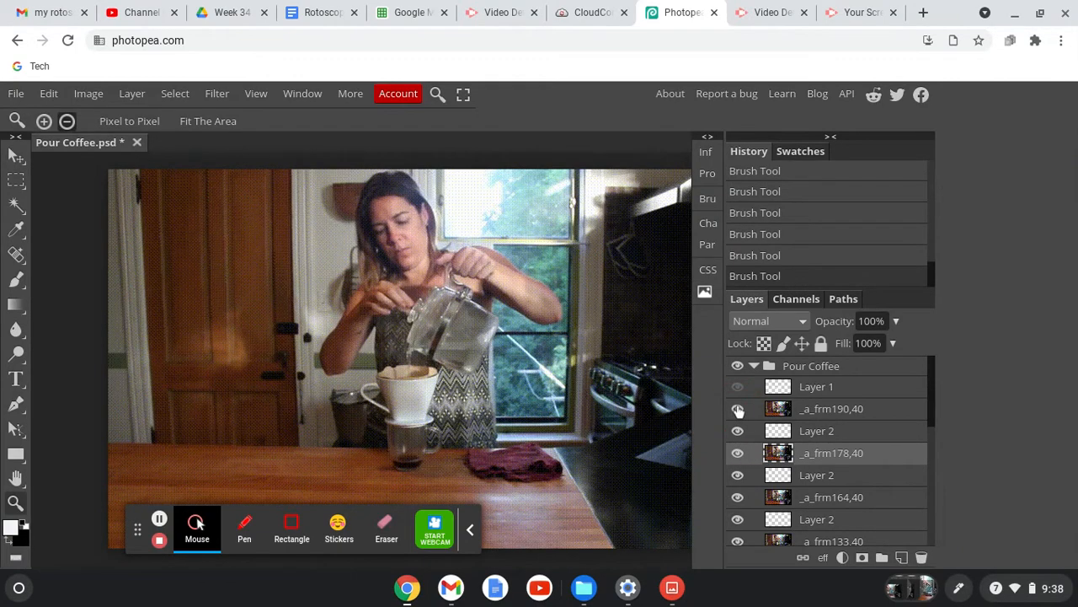
{"action": "left_click", "coordinate": [823, 416]}
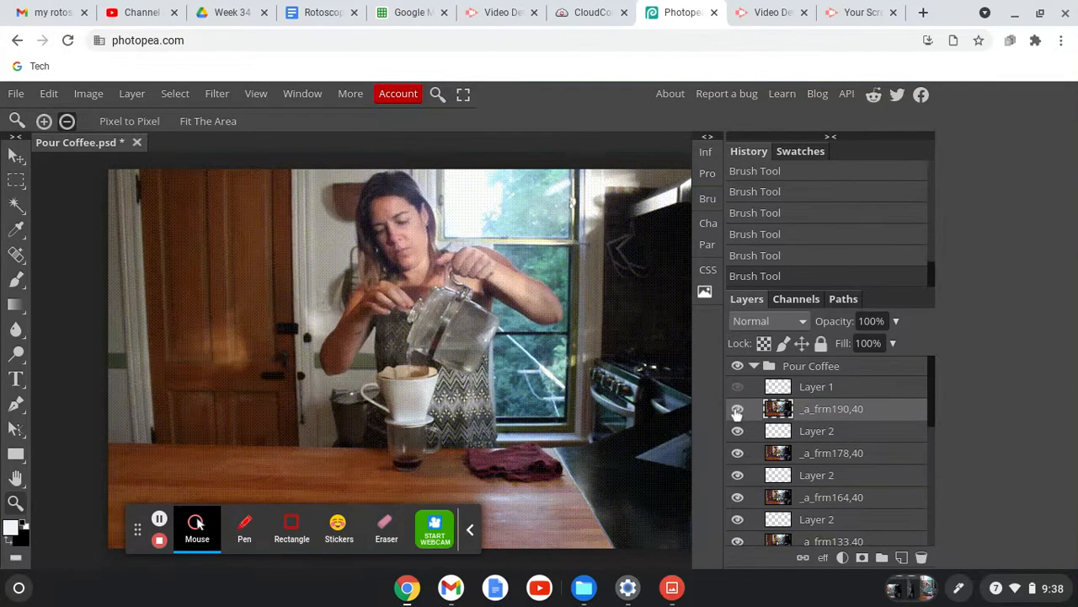
{"action": "left_click", "coordinate": [737, 409]}
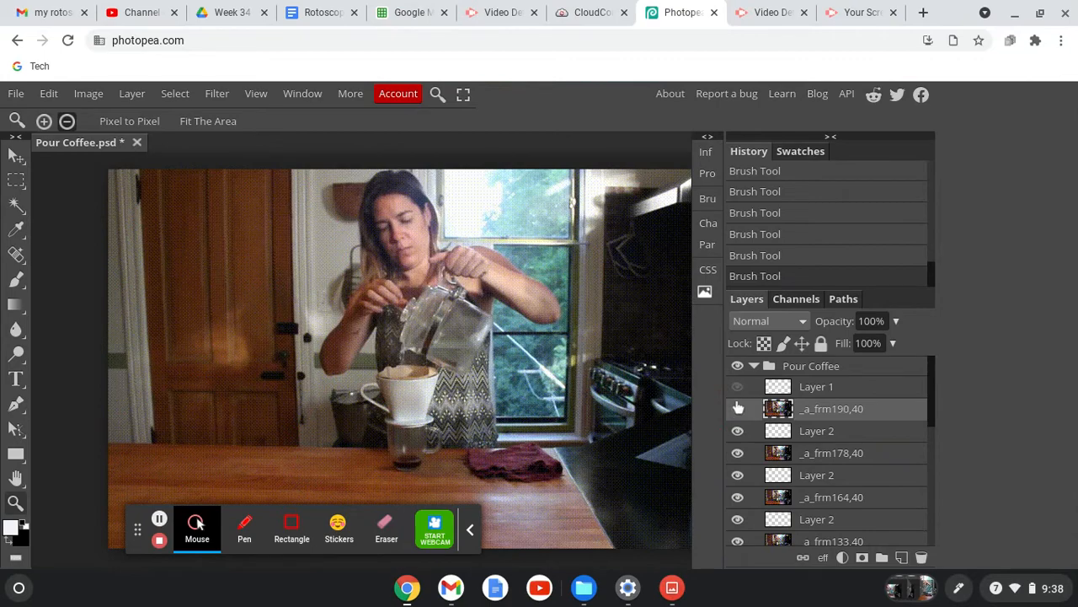
{"action": "left_click", "coordinate": [738, 389]}
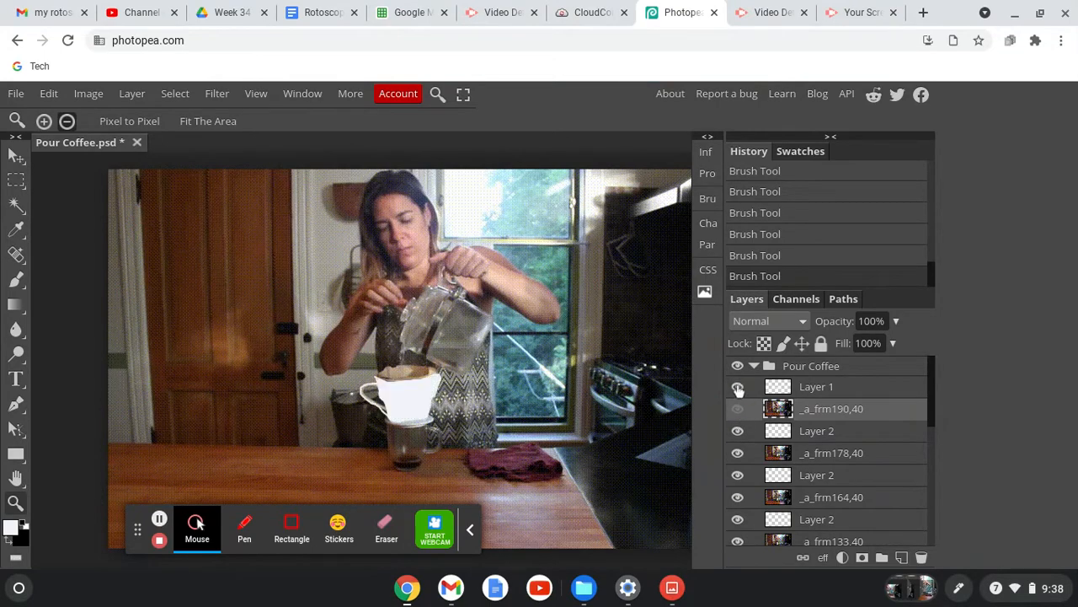
{"action": "left_click", "coordinate": [737, 387]}
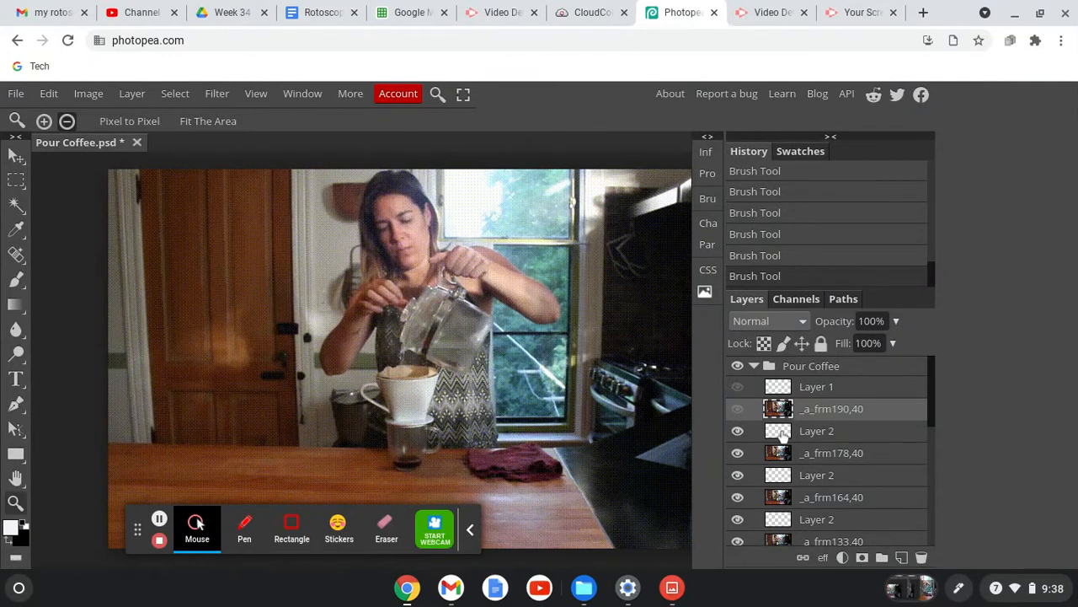
Step: Outline the woman's head, arms and torso on Layer 2 above frame _a_frm178,40 with the Brush tool in near-black 0a0a0a
{"action": "left_click", "coordinate": [782, 432]}
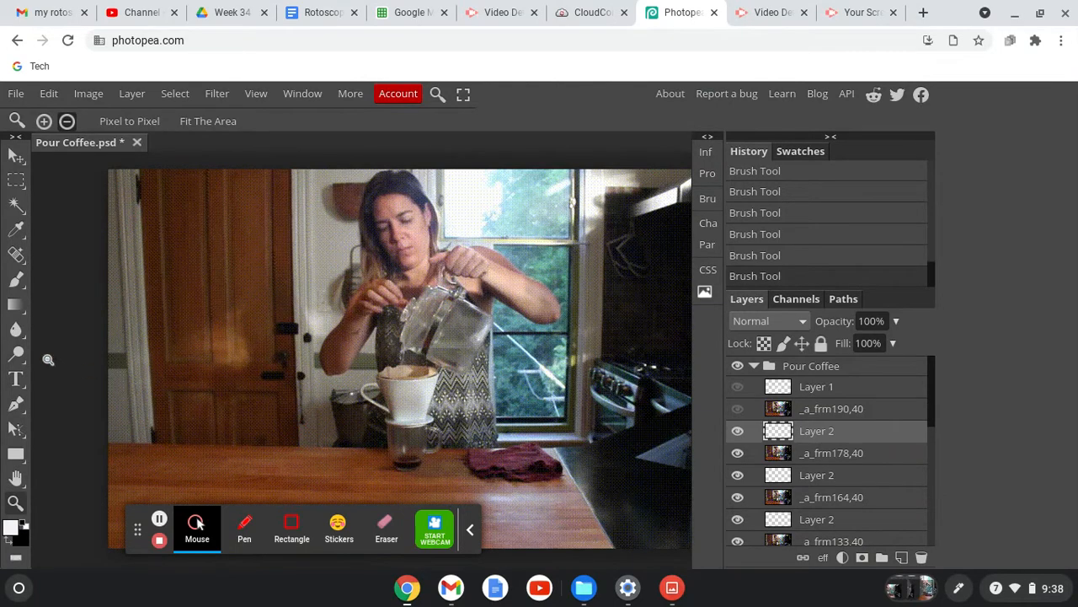
{"action": "left_click", "coordinate": [17, 278]}
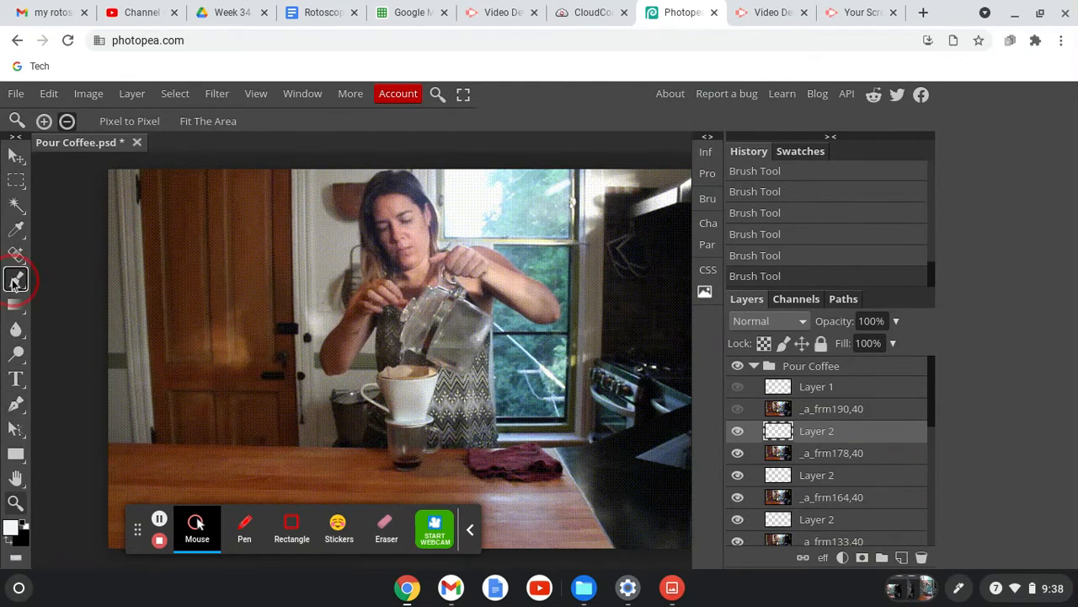
{"action": "left_click", "coordinate": [73, 285]}
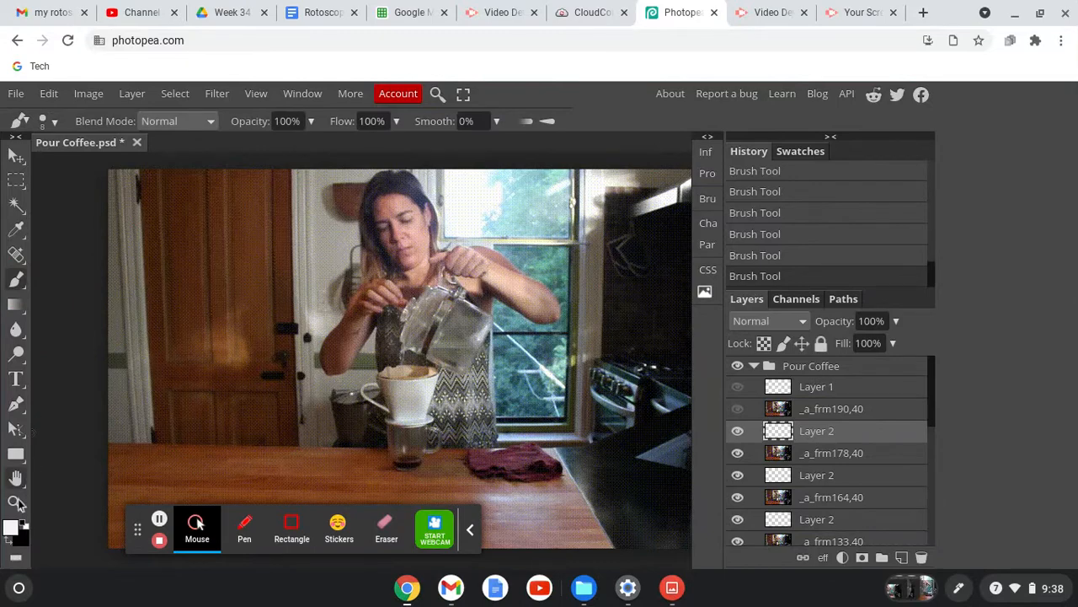
{"action": "left_click", "coordinate": [11, 527]}
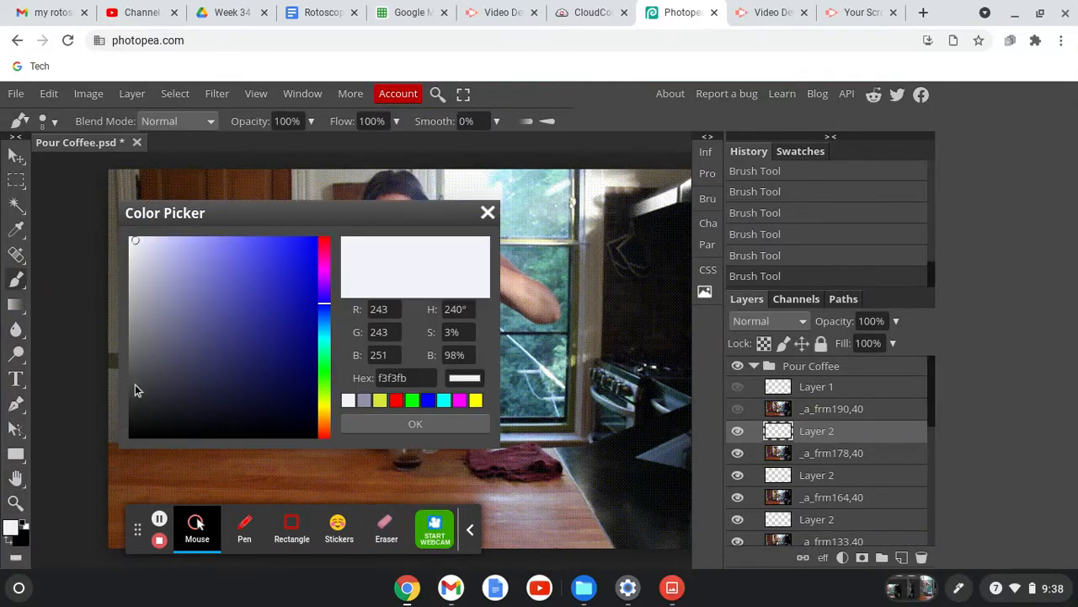
{"action": "left_click", "coordinate": [135, 430]}
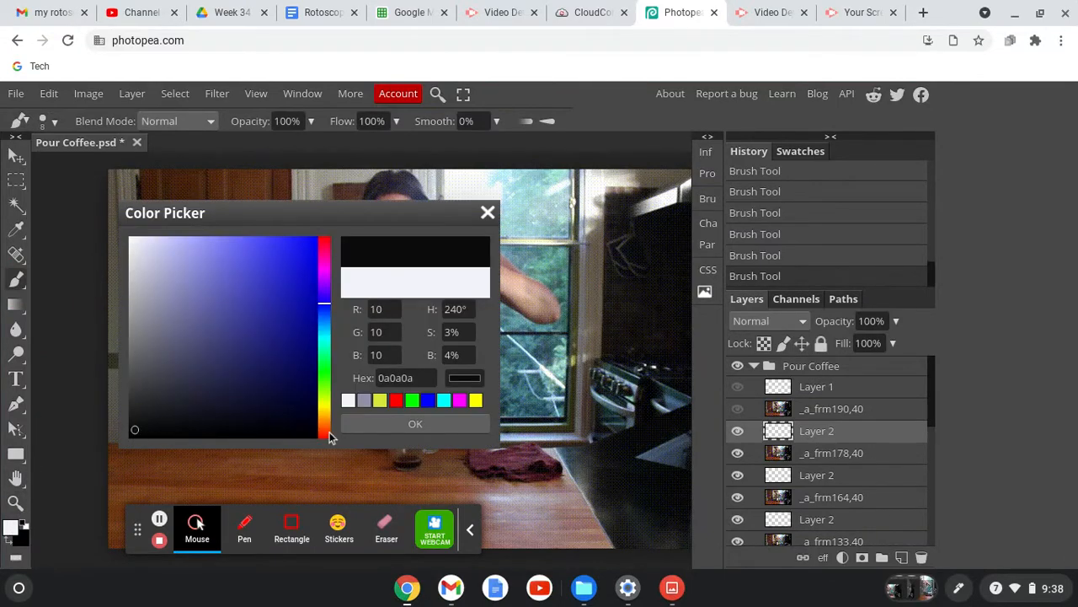
{"action": "left_click", "coordinate": [383, 423]}
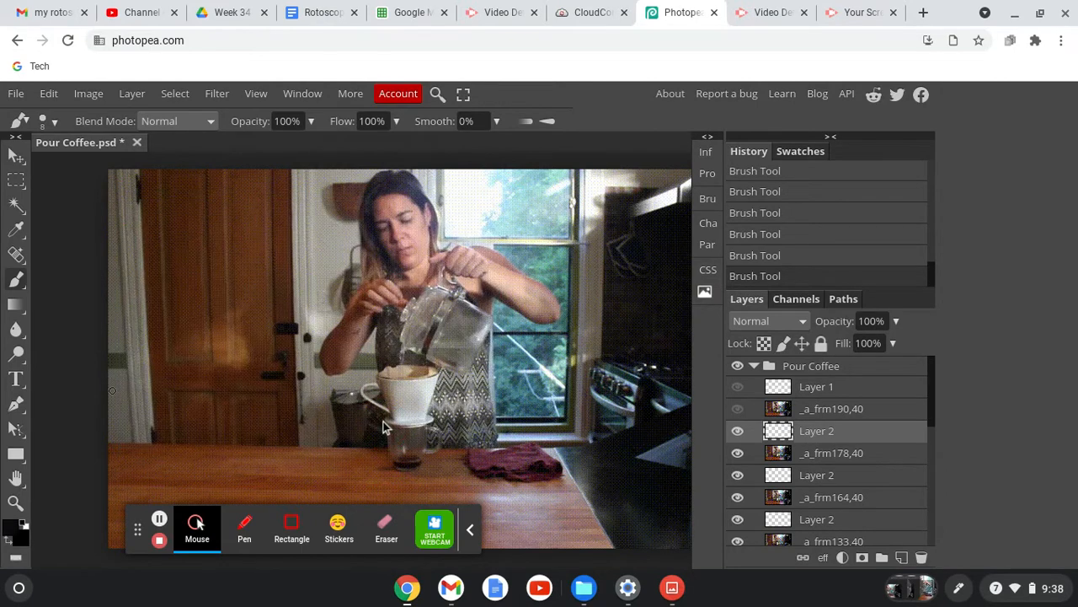
{"action": "mouse_move", "coordinate": [372, 177]}
{"action": "left_mouse_down"}
{"action": "mouse_move", "coordinate": [353, 231]}
{"action": "mouse_move", "coordinate": [359, 276]}
{"action": "mouse_move", "coordinate": [319, 372]}
{"action": "mouse_move", "coordinate": [329, 378]}
{"action": "mouse_move", "coordinate": [382, 322]}
{"action": "mouse_move", "coordinate": [376, 367]}
{"action": "left_mouse_up"}
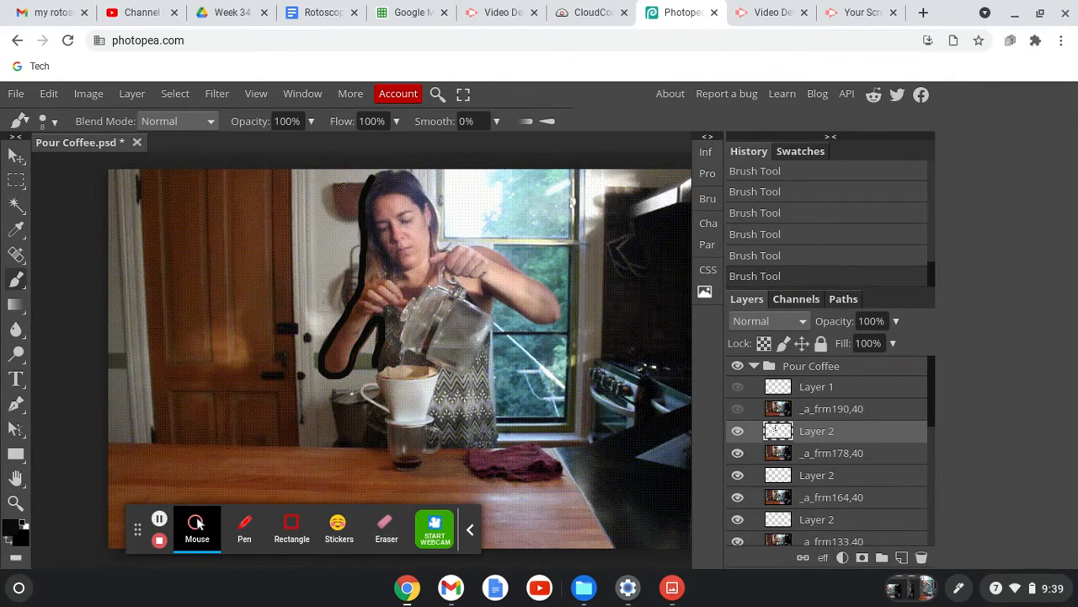
{"action": "mouse_move", "coordinate": [374, 175]}
{"action": "left_mouse_down"}
{"action": "mouse_move", "coordinate": [426, 189]}
{"action": "mouse_move", "coordinate": [437, 245]}
{"action": "mouse_move", "coordinate": [483, 245]}
{"action": "mouse_move", "coordinate": [529, 269]}
{"action": "mouse_move", "coordinate": [563, 318]}
{"action": "mouse_move", "coordinate": [552, 327]}
{"action": "mouse_move", "coordinate": [492, 302]}
{"action": "mouse_move", "coordinate": [497, 440]}
{"action": "mouse_move", "coordinate": [437, 446]}
{"action": "left_mouse_up"}
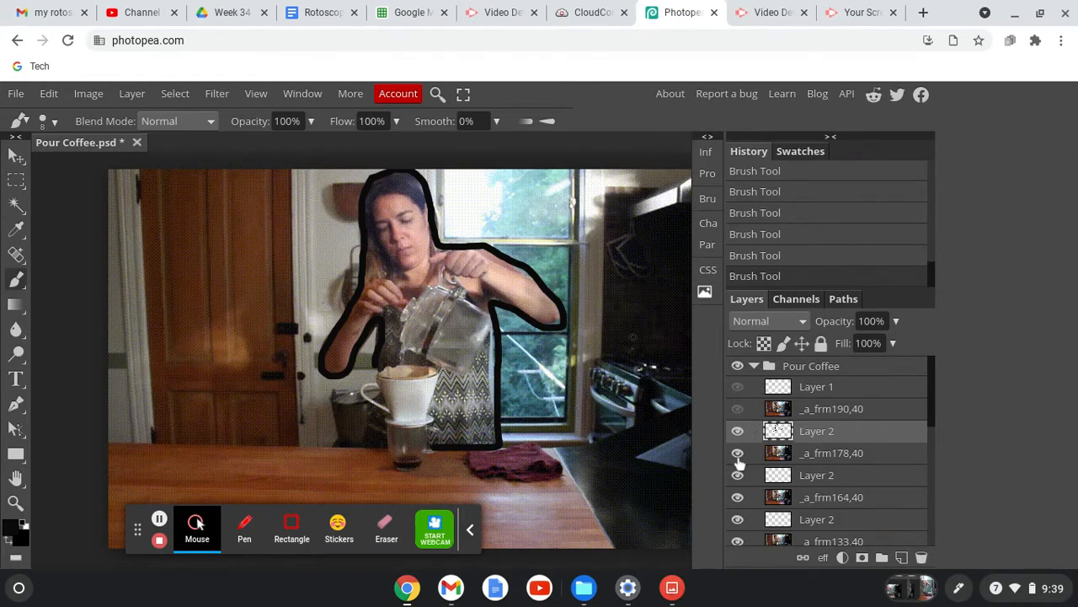
Step: Hide the frames _a_frm178,40 through _a_frm76,40 together with the blank layers between them and the one beneath _a_frm76,40
{"action": "left_click", "coordinate": [736, 454]}
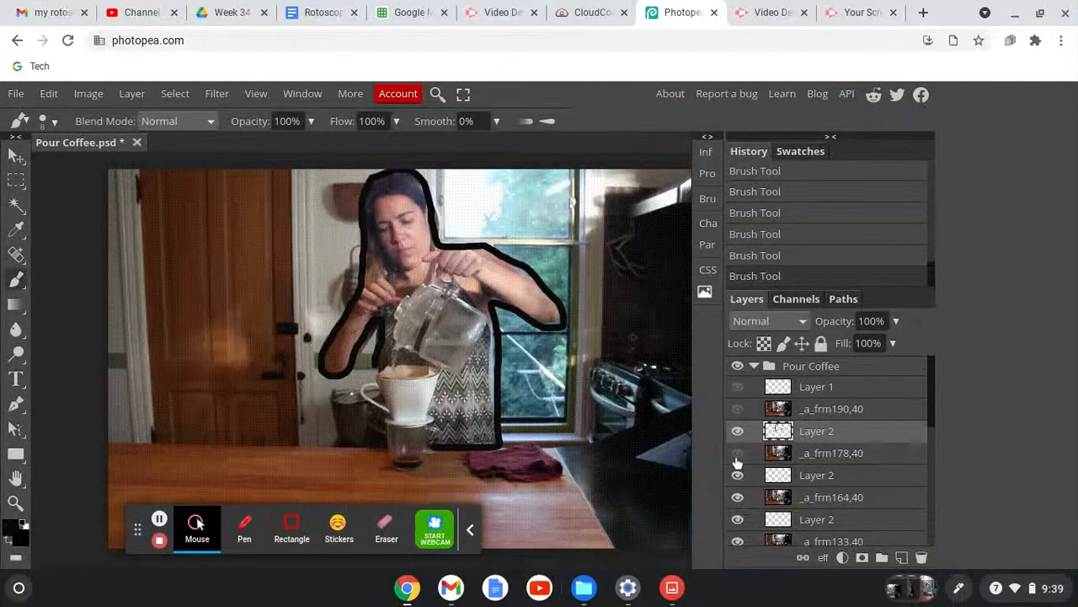
{"action": "left_click", "coordinate": [737, 499]}
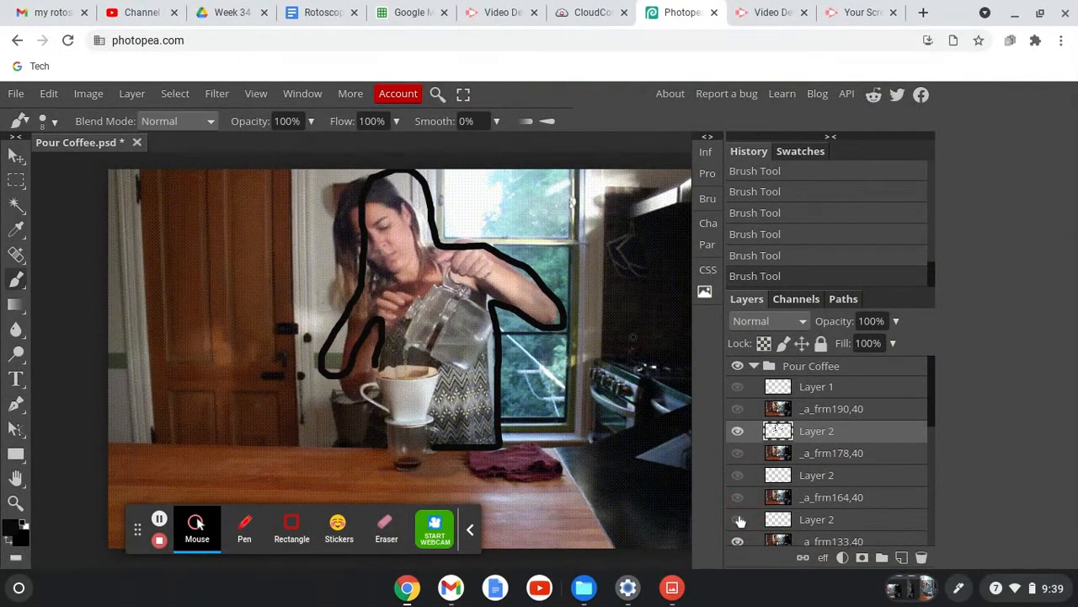
{"action": "scroll", "coordinate": [750, 497], "scroll_direction": "down", "scroll_amount": 4}
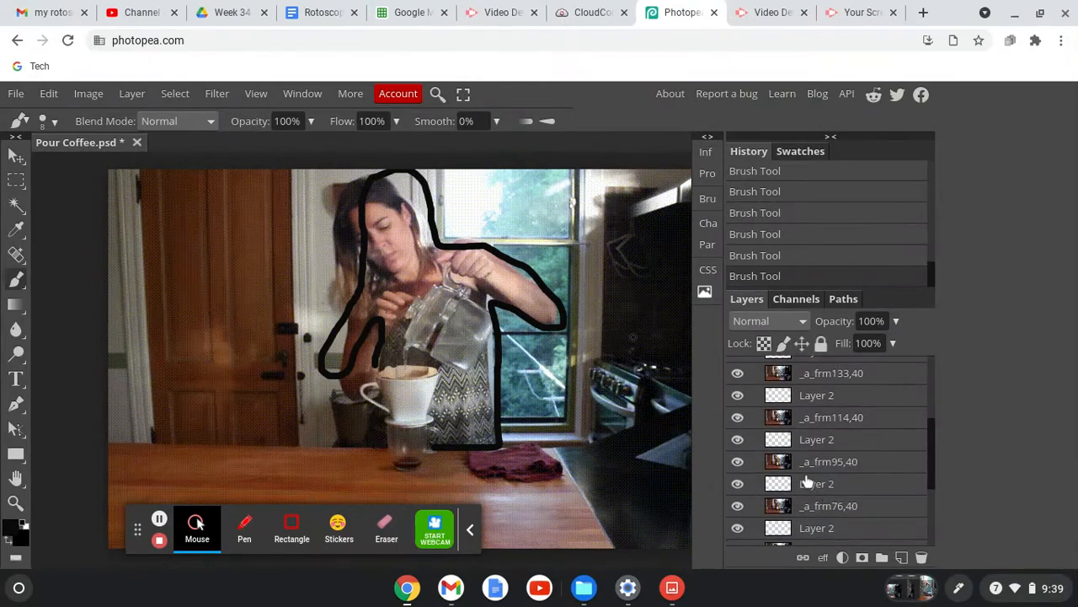
{"action": "left_click", "coordinate": [738, 375]}
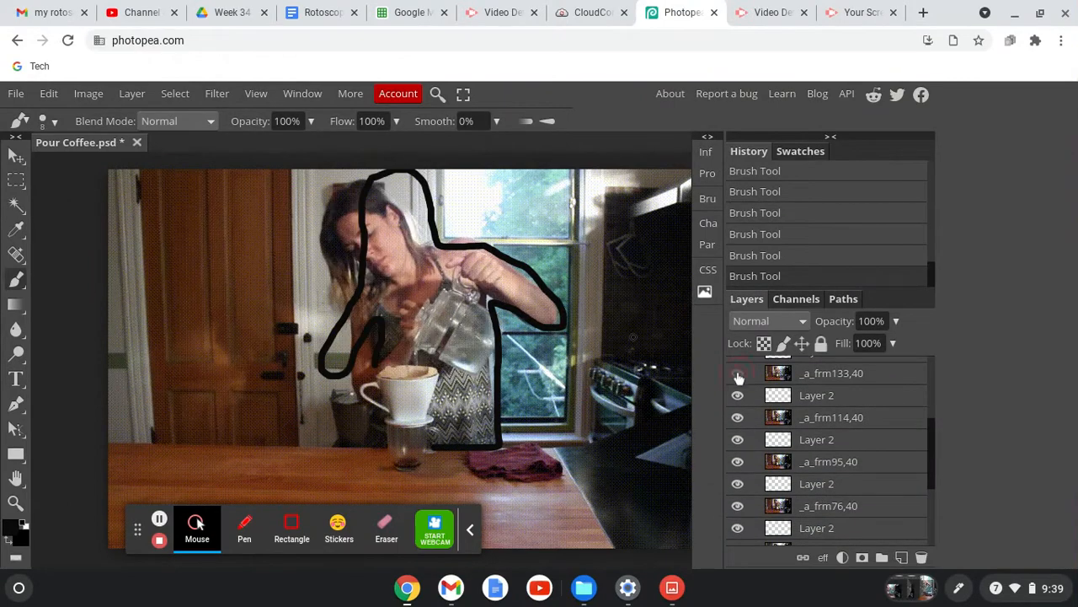
{"action": "left_click", "coordinate": [738, 418]}
{"action": "left_click", "coordinate": [738, 461]}
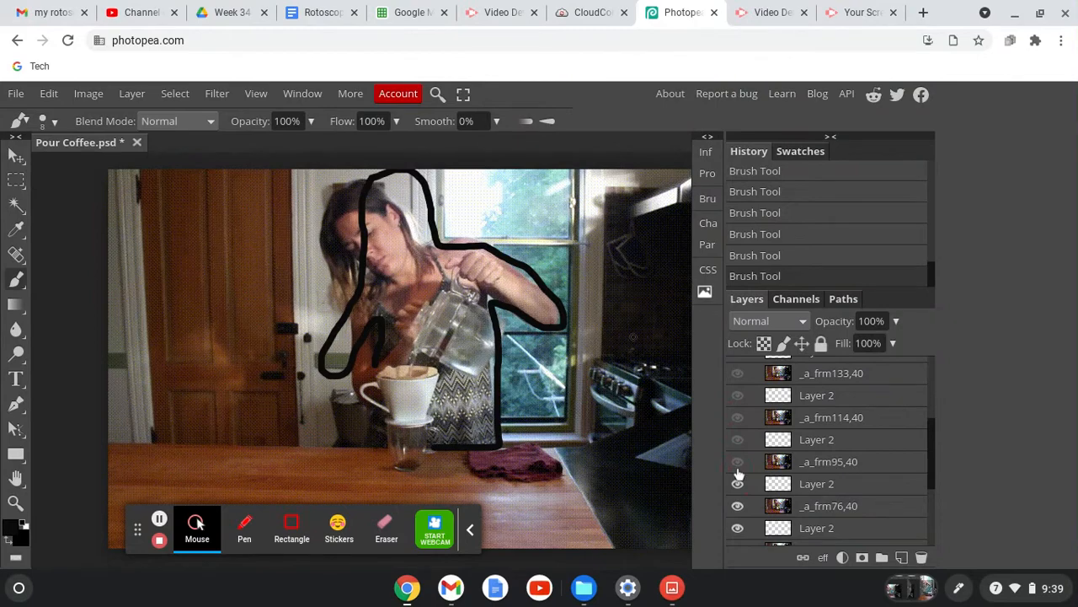
{"action": "left_click", "coordinate": [738, 483]}
{"action": "left_click", "coordinate": [738, 506]}
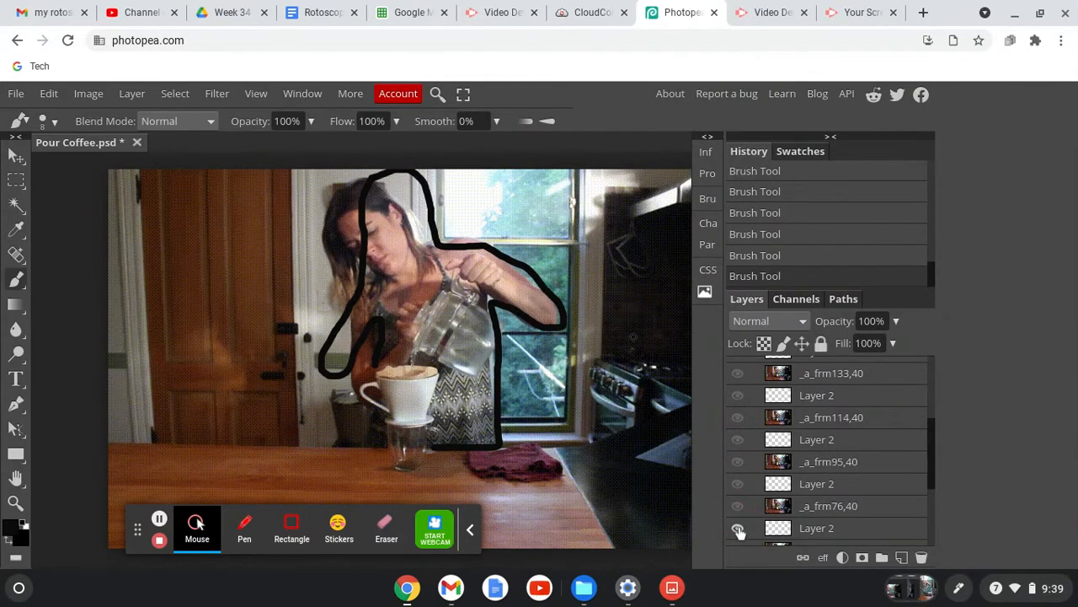
{"action": "left_click", "coordinate": [738, 527]}
Step: Hide the remaining frames _a_frm57,40 through _a_frm0,40 and the blank layers between them
{"action": "scroll", "coordinate": [765, 484], "scroll_direction": "down", "scroll_amount": 3}
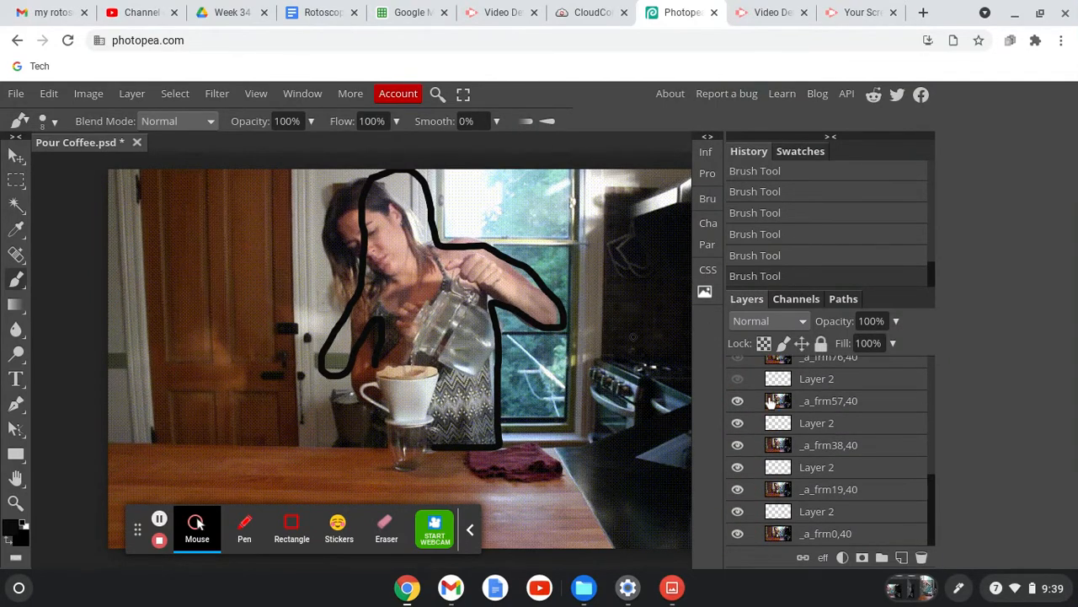
{"action": "left_click", "coordinate": [738, 401]}
{"action": "left_click", "coordinate": [737, 423]}
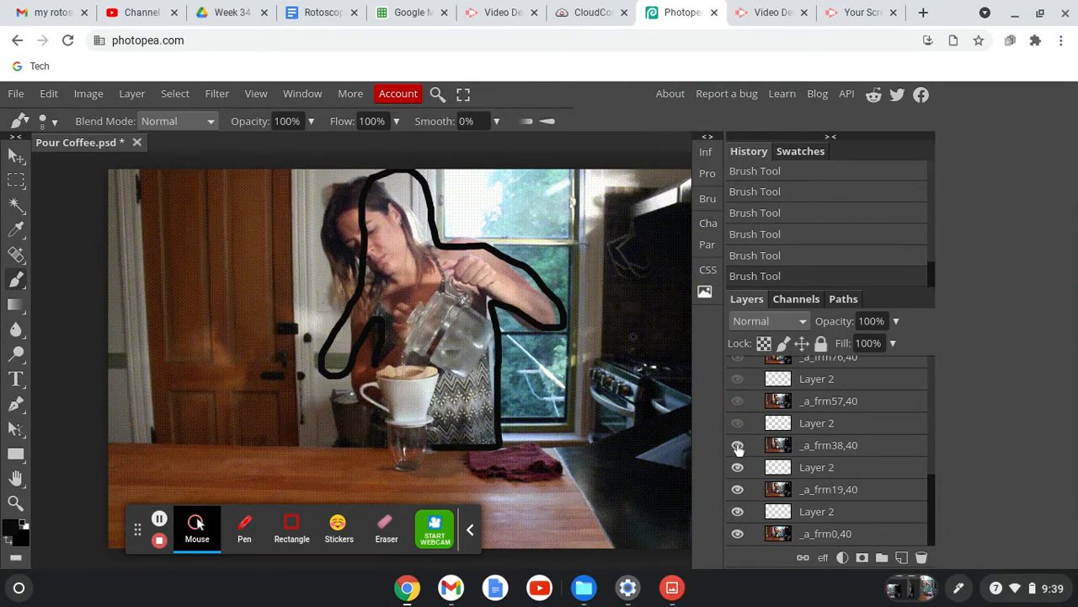
{"action": "left_click", "coordinate": [738, 444]}
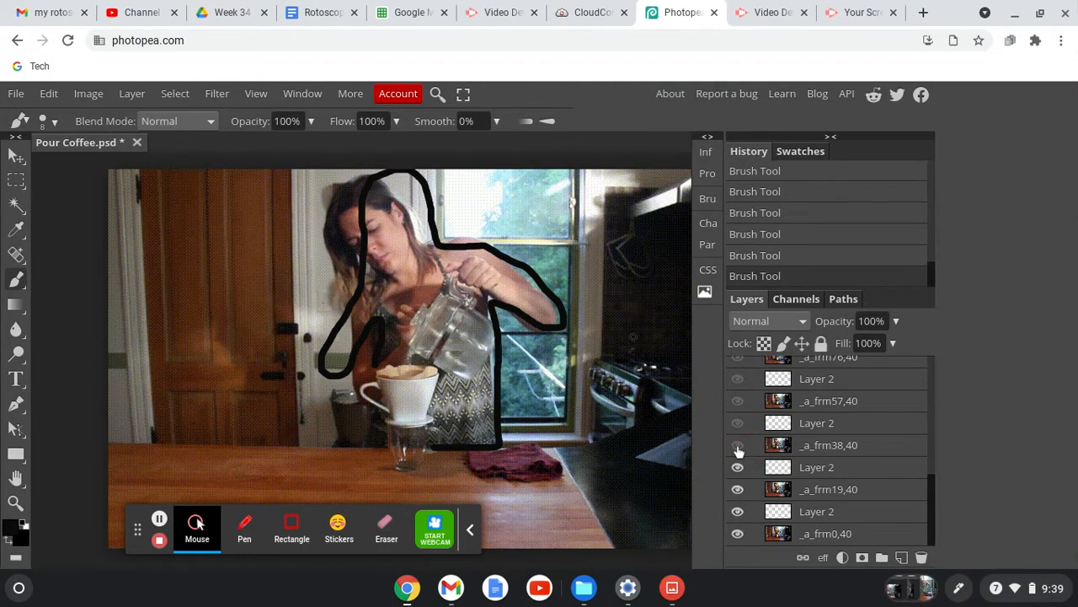
{"action": "left_click", "coordinate": [738, 492]}
{"action": "left_click", "coordinate": [738, 533]}
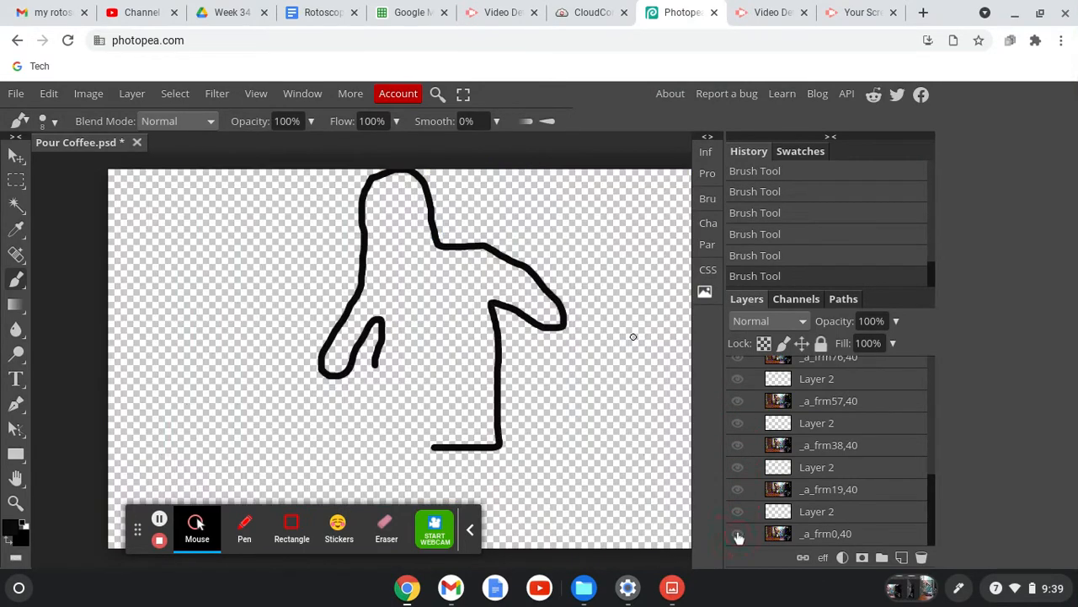
Step: Hide the outlined Layer 2 above _a_frm178,40, and show Layer 1 together with frame _a_frm190,40
{"action": "scroll", "coordinate": [805, 404], "scroll_direction": "up", "scroll_amount": 10}
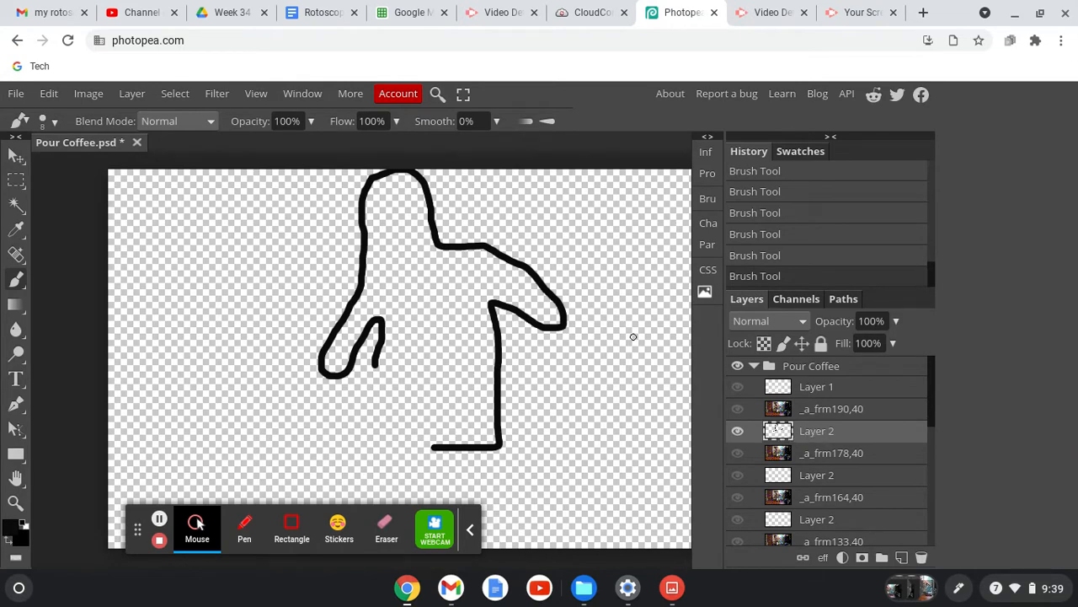
{"action": "left_click", "coordinate": [738, 387]}
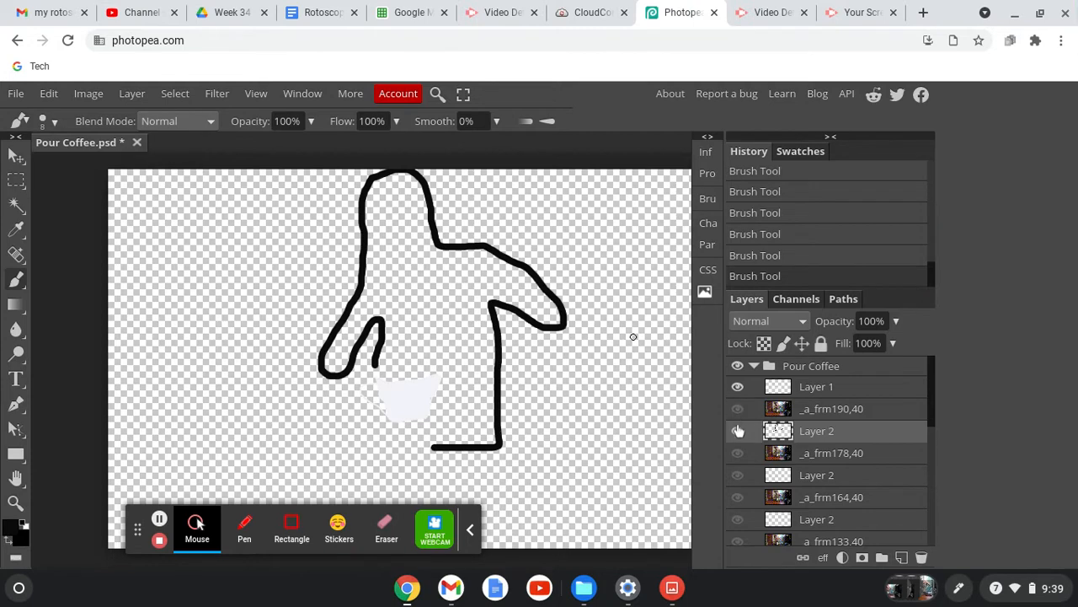
{"action": "left_click", "coordinate": [738, 432]}
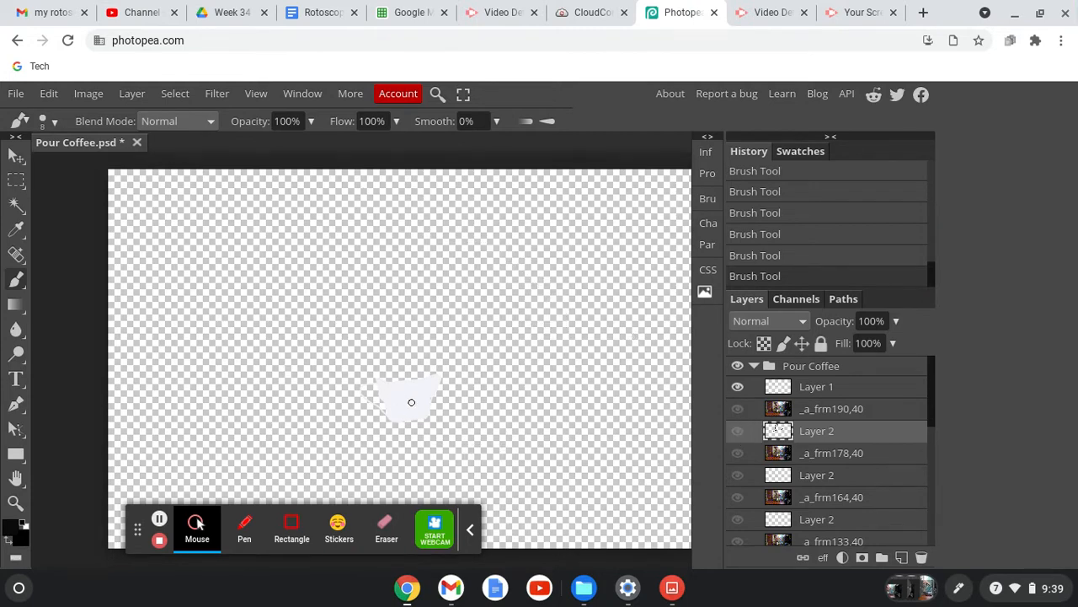
{"action": "left_click", "coordinate": [738, 410]}
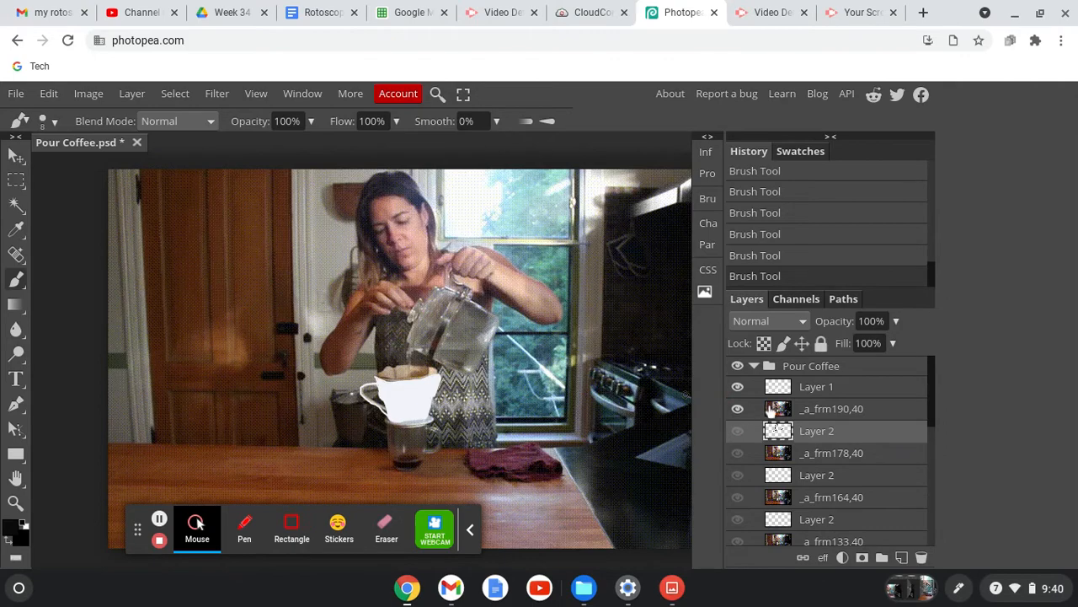
{"action": "left_click", "coordinate": [738, 410]}
{"action": "left_click", "coordinate": [738, 410]}
Step: Outline the woman in near-black on Layer 1 around the painted dripper with the Brush tool, and hide frame _a_frm190,40
{"action": "left_click", "coordinate": [781, 386]}
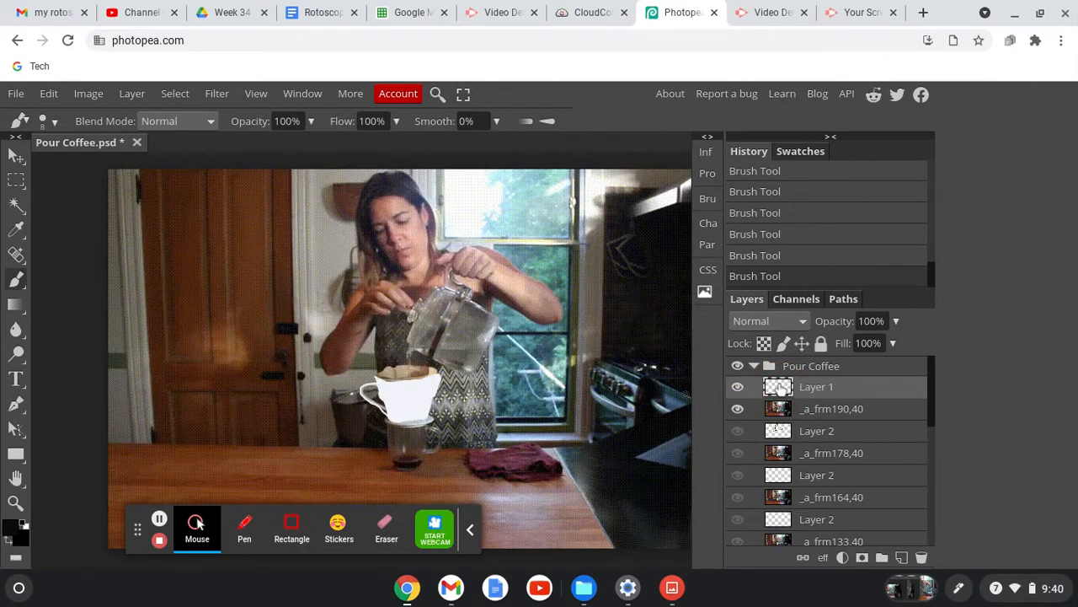
{"action": "right_click", "coordinate": [18, 283]}
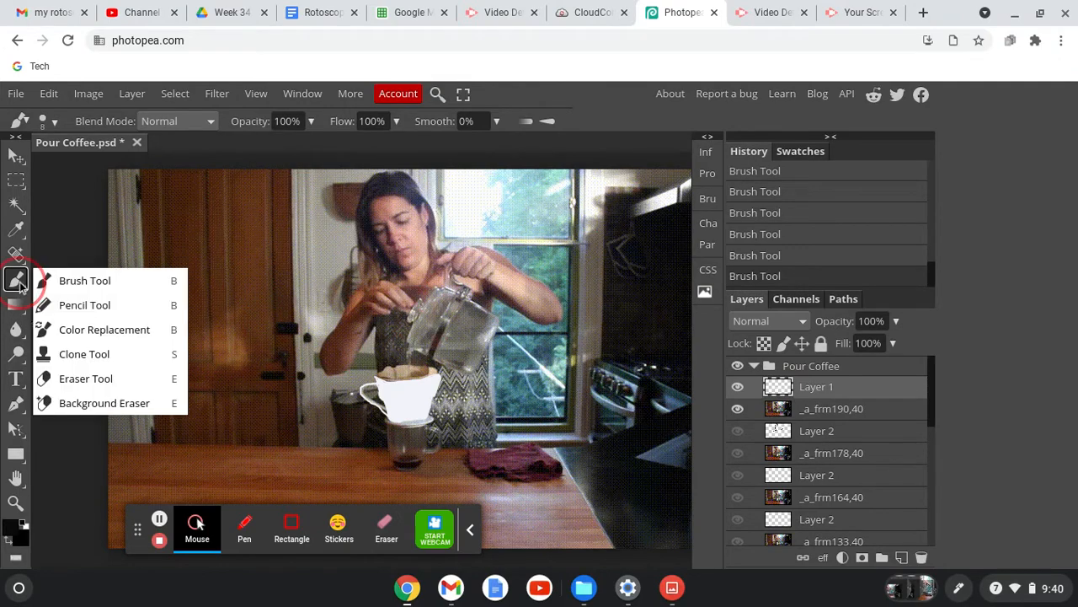
{"action": "left_click", "coordinate": [63, 281]}
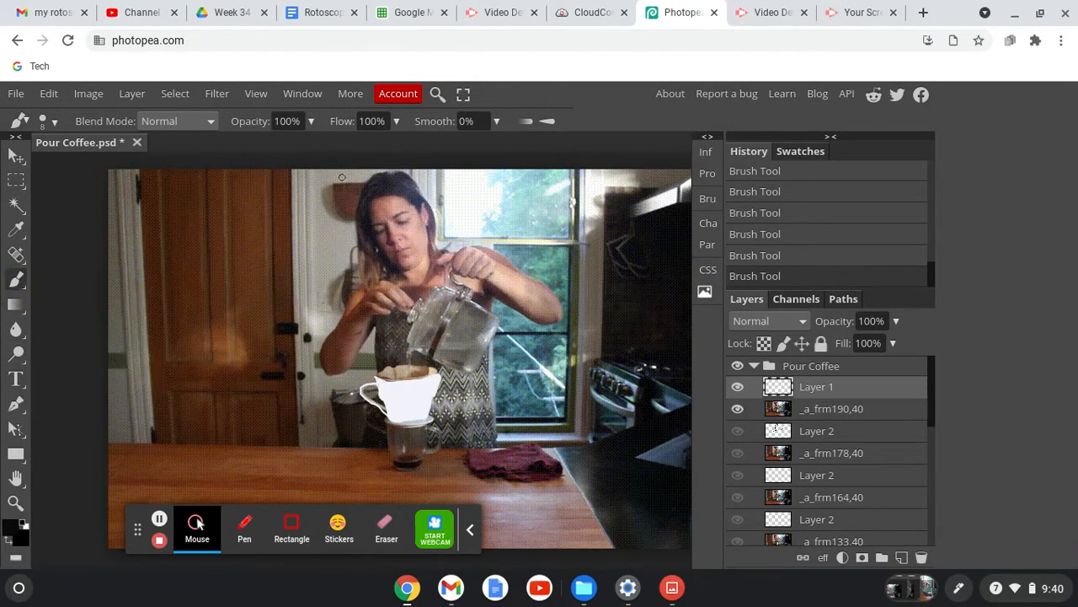
{"action": "mouse_move", "coordinate": [385, 171]}
{"action": "left_mouse_down"}
{"action": "mouse_move", "coordinate": [347, 226]}
{"action": "mouse_move", "coordinate": [361, 235]}
{"action": "mouse_move", "coordinate": [357, 270]}
{"action": "mouse_move", "coordinate": [321, 372]}
{"action": "left_mouse_up"}
{"action": "mouse_move", "coordinate": [341, 379]}
{"action": "left_mouse_down"}
{"action": "mouse_move", "coordinate": [368, 335]}
{"action": "mouse_move", "coordinate": [377, 358]}
{"action": "mouse_move", "coordinate": [374, 312]}
{"action": "left_mouse_up"}
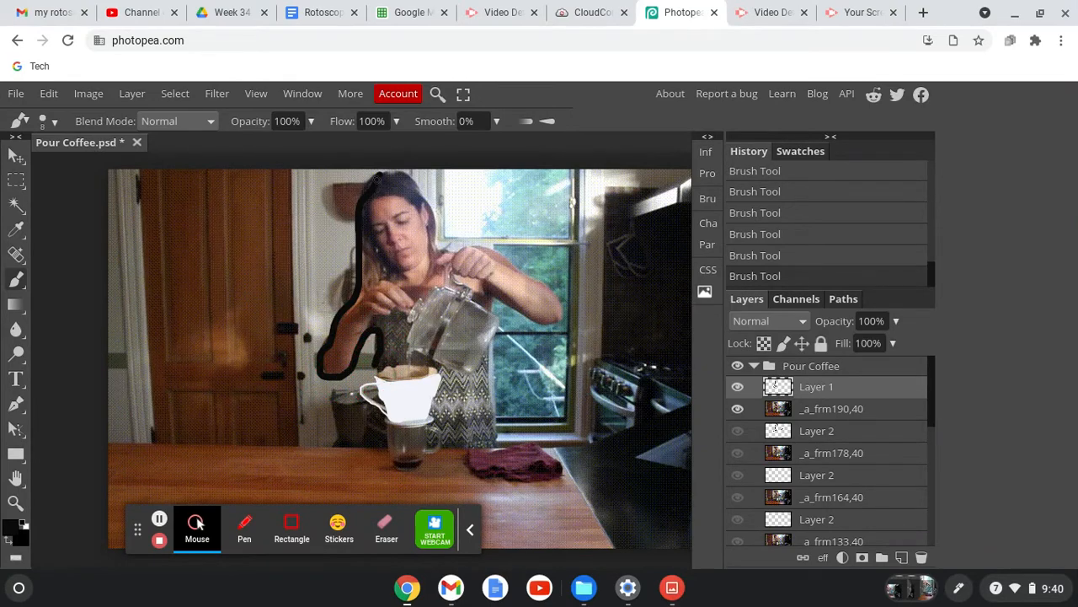
{"action": "mouse_move", "coordinate": [376, 172]}
{"action": "left_mouse_down"}
{"action": "mouse_move", "coordinate": [409, 180]}
{"action": "mouse_move", "coordinate": [437, 238]}
{"action": "mouse_move", "coordinate": [493, 245]}
{"action": "mouse_move", "coordinate": [523, 263]}
{"action": "mouse_move", "coordinate": [563, 319]}
{"action": "mouse_move", "coordinate": [539, 324]}
{"action": "mouse_move", "coordinate": [492, 302]}
{"action": "mouse_move", "coordinate": [502, 423]}
{"action": "mouse_move", "coordinate": [472, 446]}
{"action": "mouse_move", "coordinate": [443, 447]}
{"action": "left_mouse_up"}
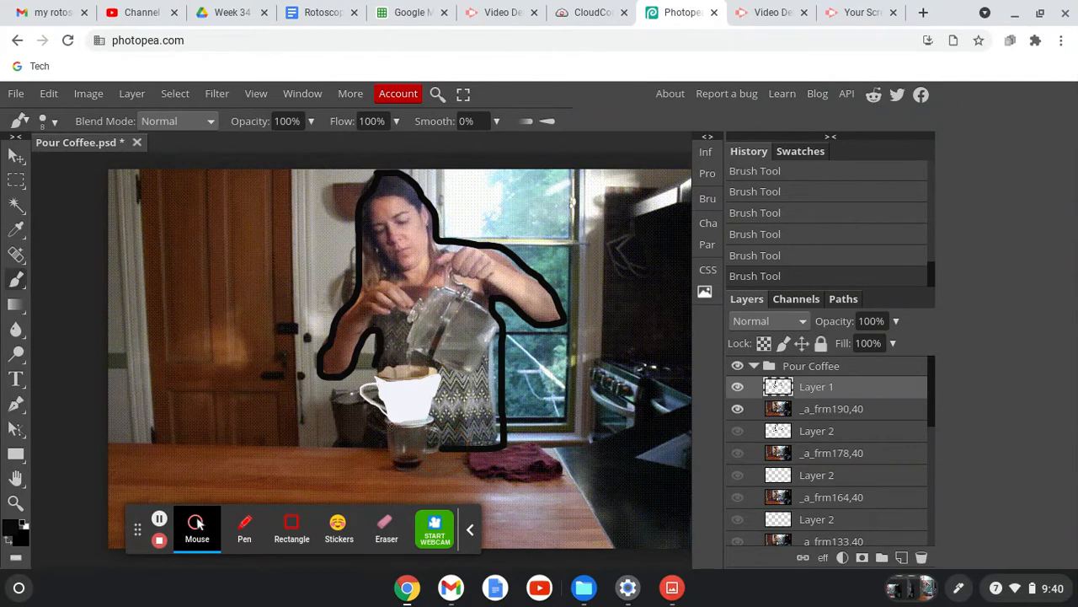
{"action": "left_click", "coordinate": [373, 369]}
{"action": "mouse_move", "coordinate": [374, 366]}
{"action": "left_mouse_down"}
{"action": "mouse_move", "coordinate": [377, 443]}
{"action": "mouse_move", "coordinate": [390, 449]}
{"action": "left_mouse_up"}
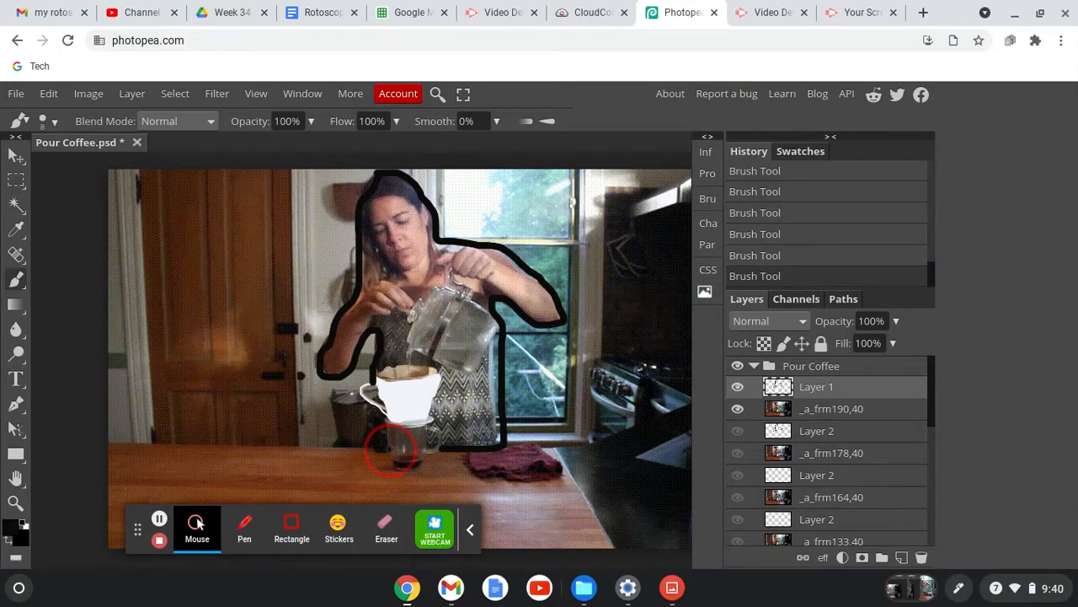
{"action": "left_click", "coordinate": [739, 410]}
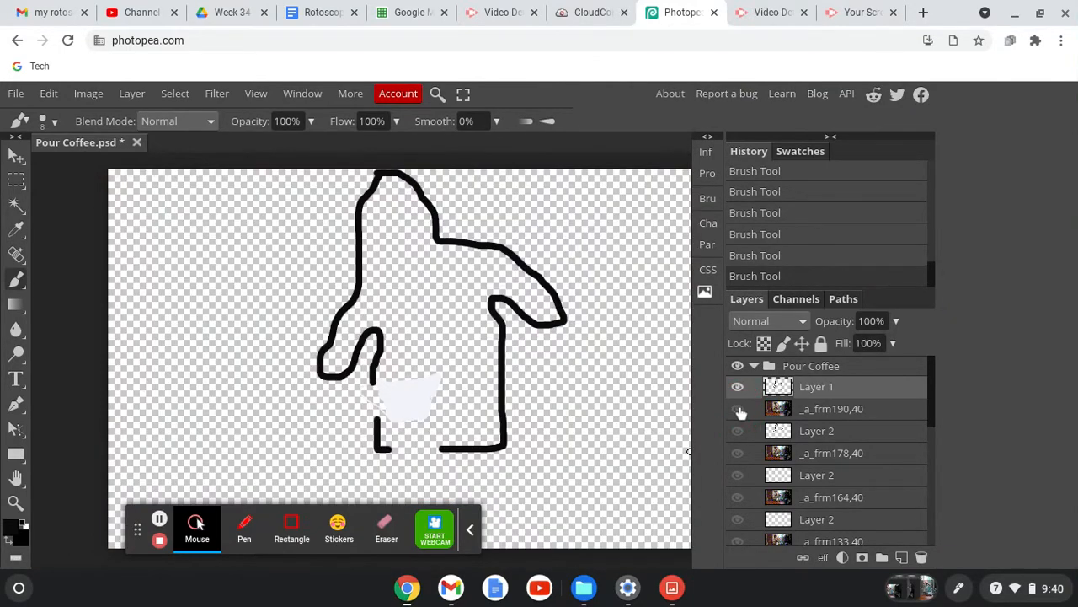
Step: Compare the woman's outline on Layer 2 above _a_frm178,40 with the outline on Layer 1 by toggling Layer 2's visibility
{"action": "left_click", "coordinate": [738, 432]}
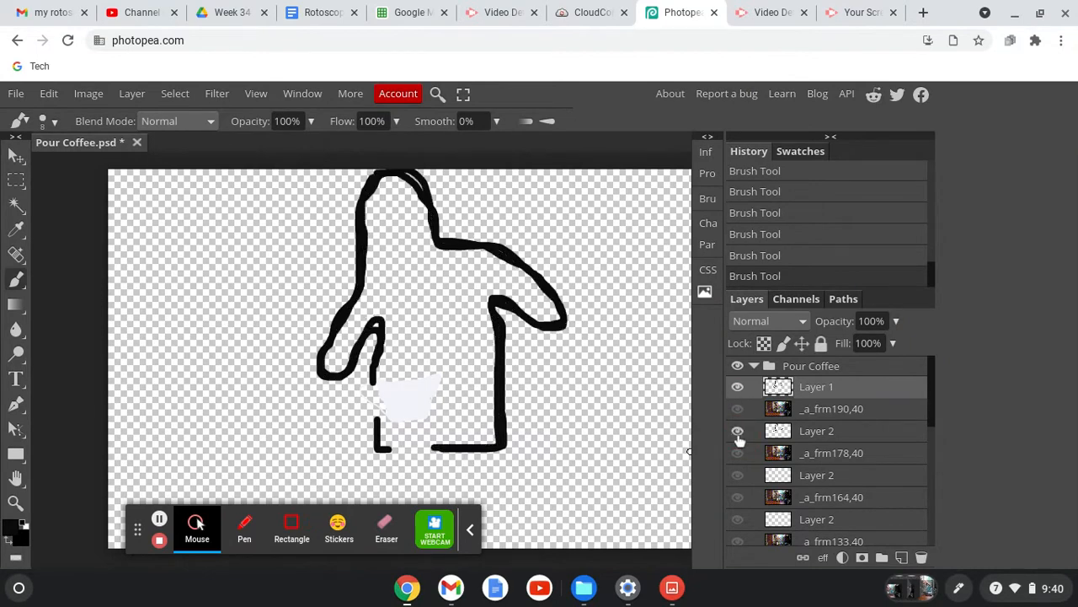
{"action": "left_click", "coordinate": [738, 433]}
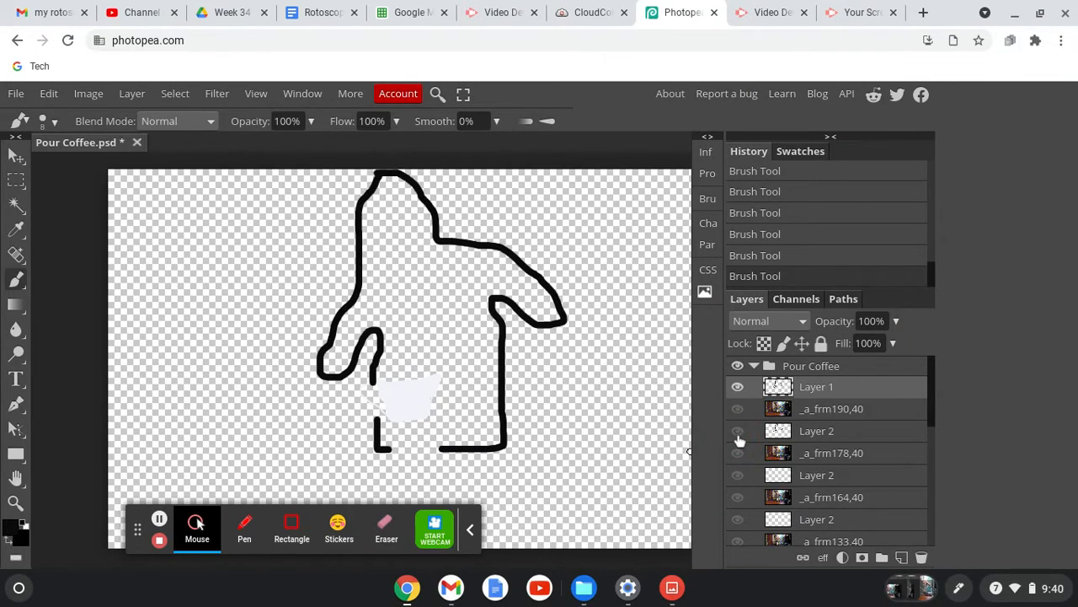
{"action": "left_click", "coordinate": [739, 432]}
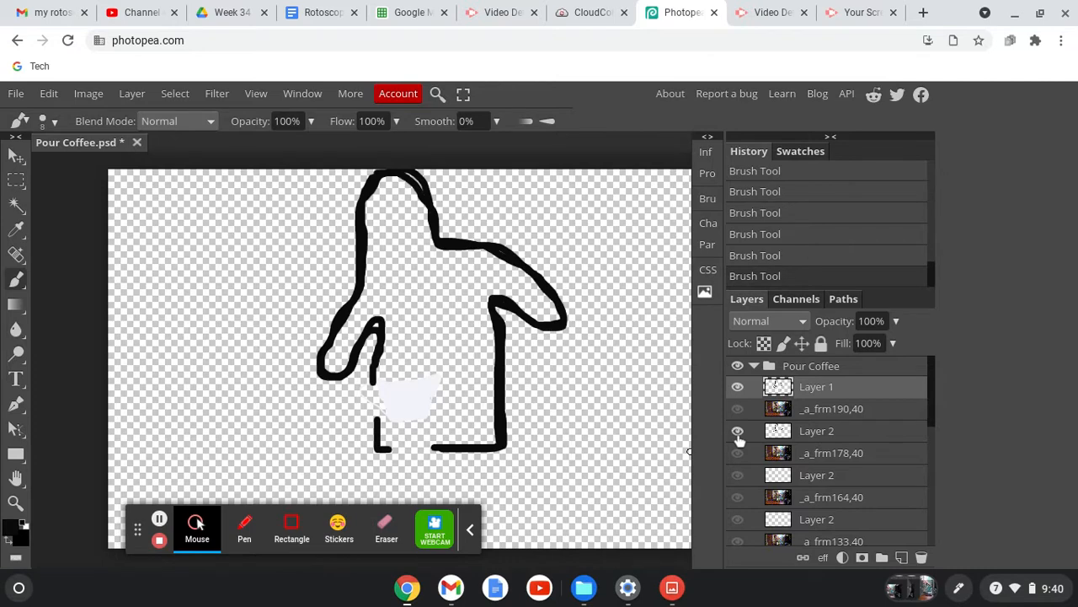
{"action": "left_click", "coordinate": [738, 432]}
{"action": "left_click", "coordinate": [770, 434]}
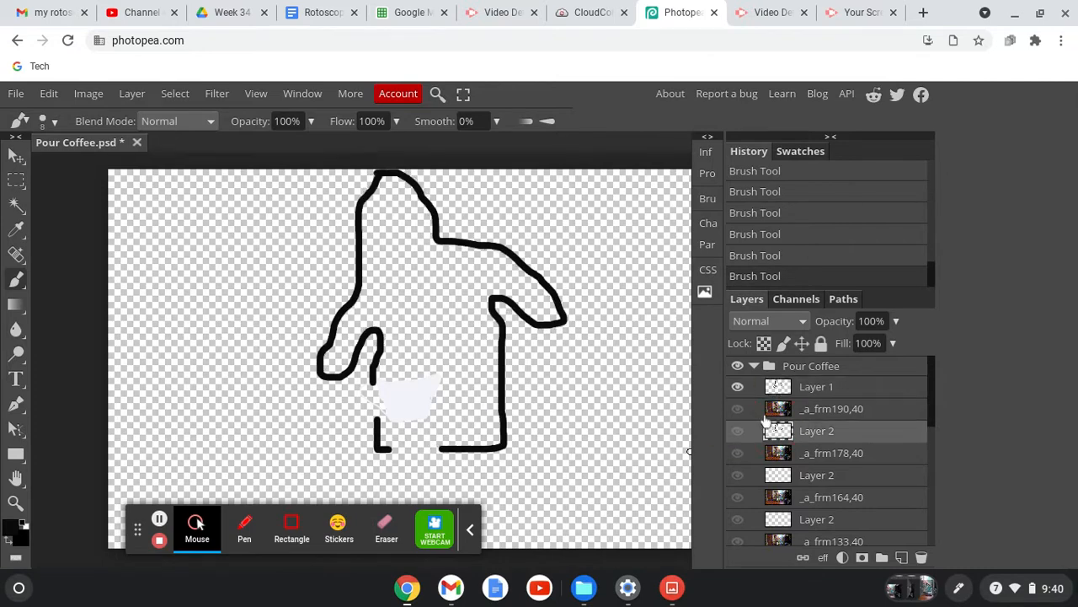
{"action": "left_click", "coordinate": [760, 385]}
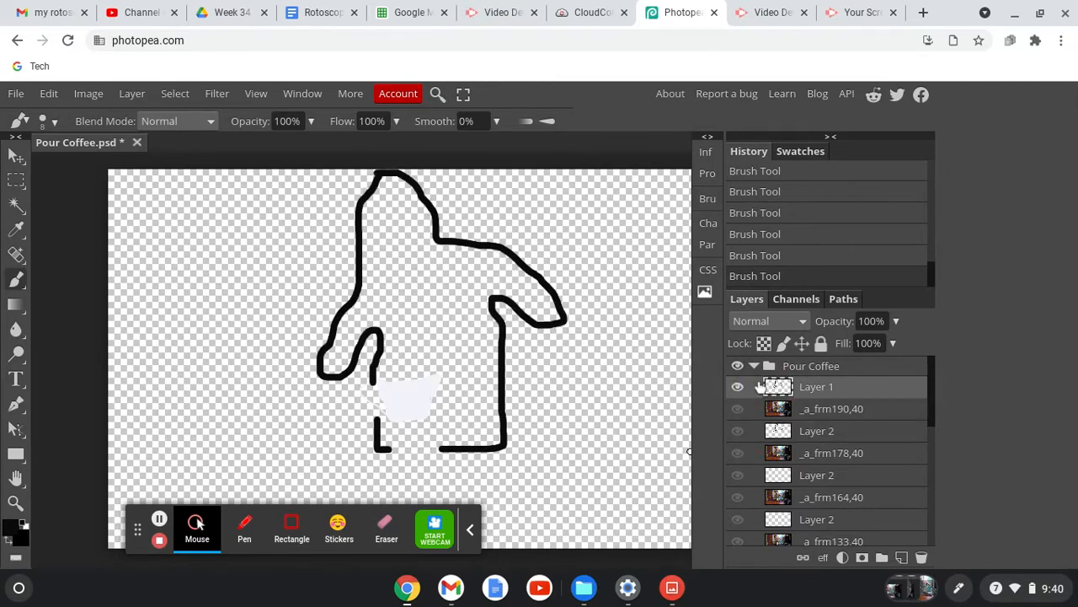
{"action": "left_click", "coordinate": [759, 434]}
{"action": "left_click", "coordinate": [756, 387]}
Step: Hide Layer 1 and frame _a_frm190,40, and show the outlined Layer 2 together with frame _a_frm178,40
{"action": "left_click", "coordinate": [737, 409]}
{"action": "left_click", "coordinate": [738, 430]}
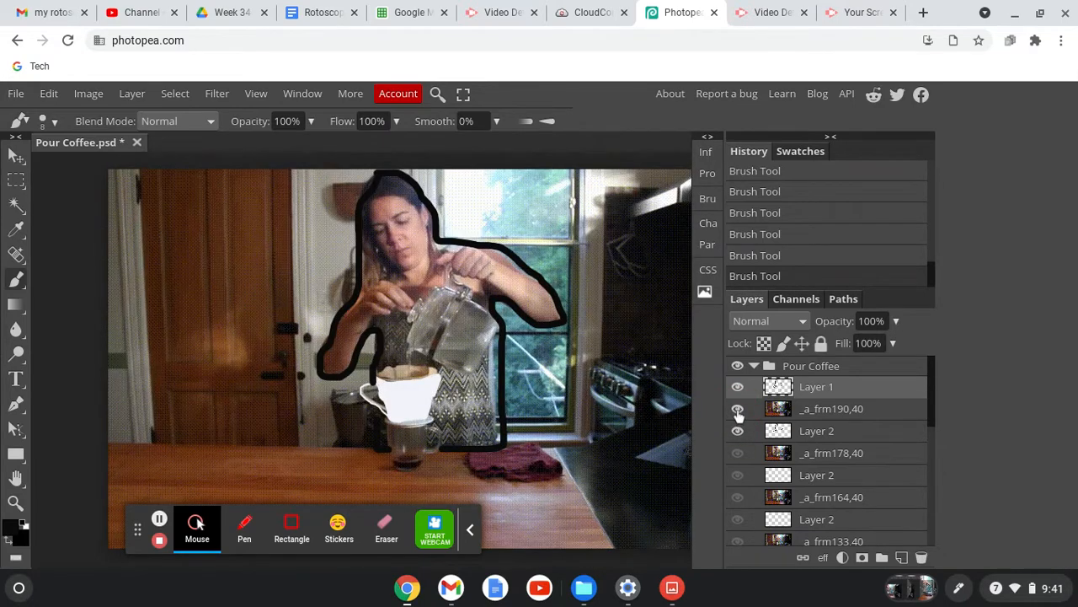
{"action": "left_click", "coordinate": [738, 409]}
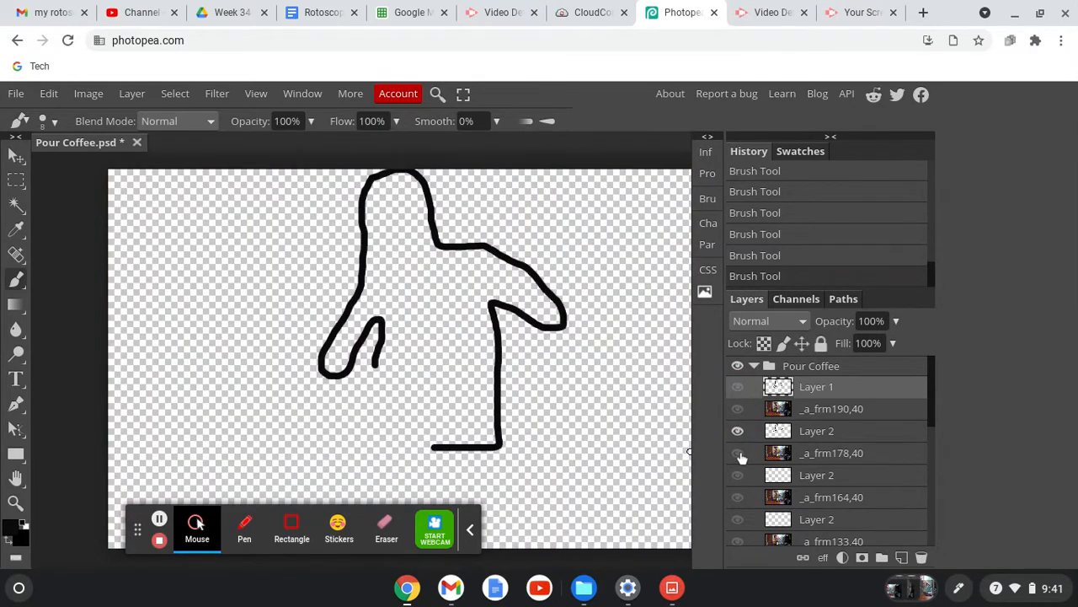
{"action": "left_click", "coordinate": [739, 453]}
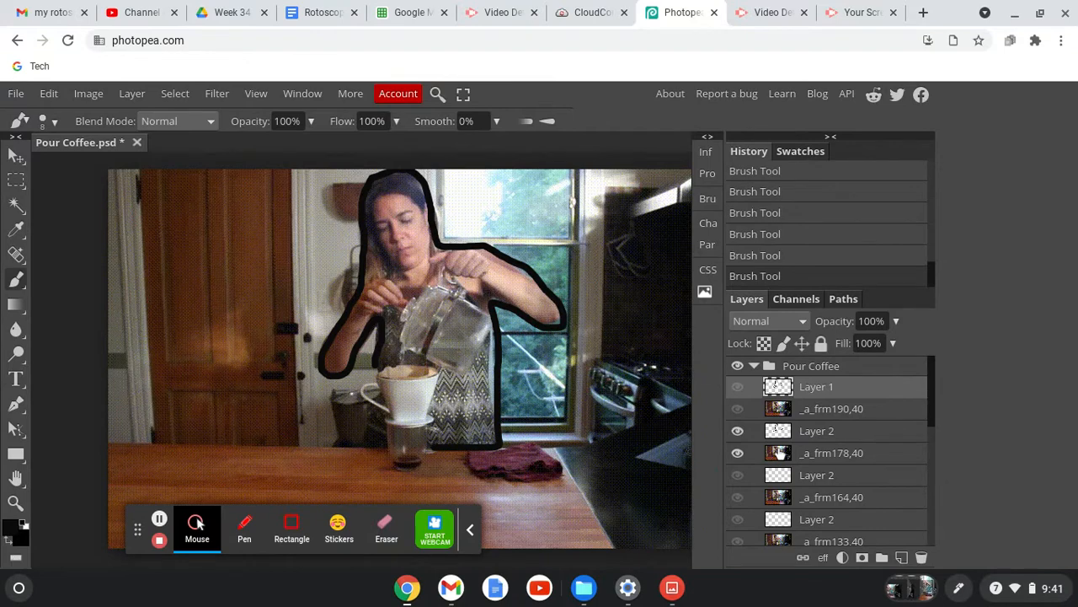
Step: Show the blank Layer 2 with frame _a_frm164,40, and hide _a_frm178,40 and its outlined Layer 2
{"action": "left_click", "coordinate": [736, 479]}
{"action": "left_click", "coordinate": [737, 497]}
{"action": "left_click", "coordinate": [737, 454]}
{"action": "left_click", "coordinate": [737, 431]}
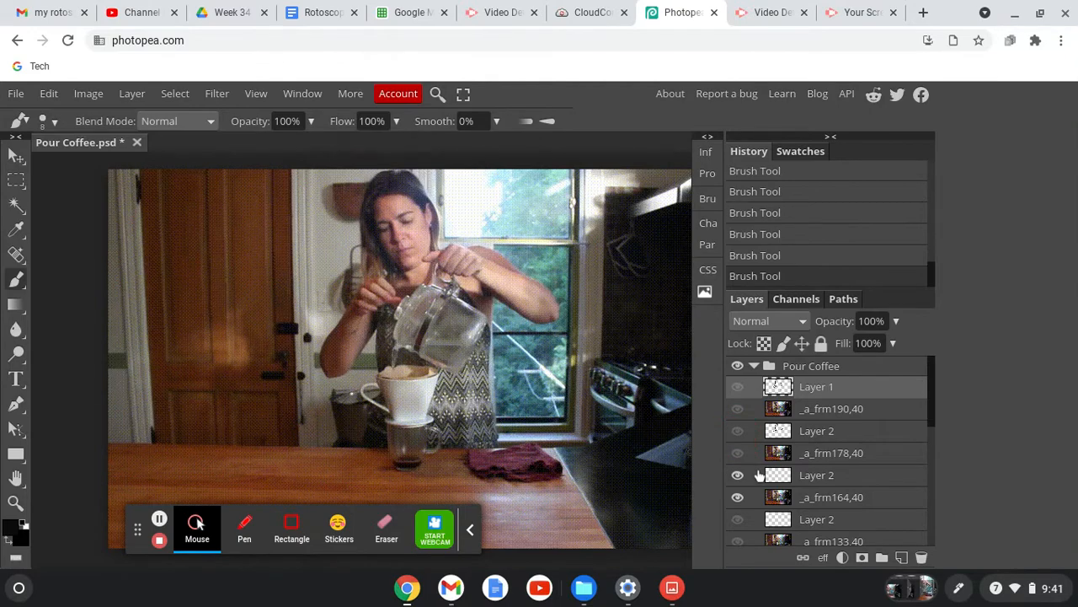
Step: Save the document as a PSD and show the downloaded Pour Coffee.psd in its folder
{"action": "left_click", "coordinate": [15, 95]}
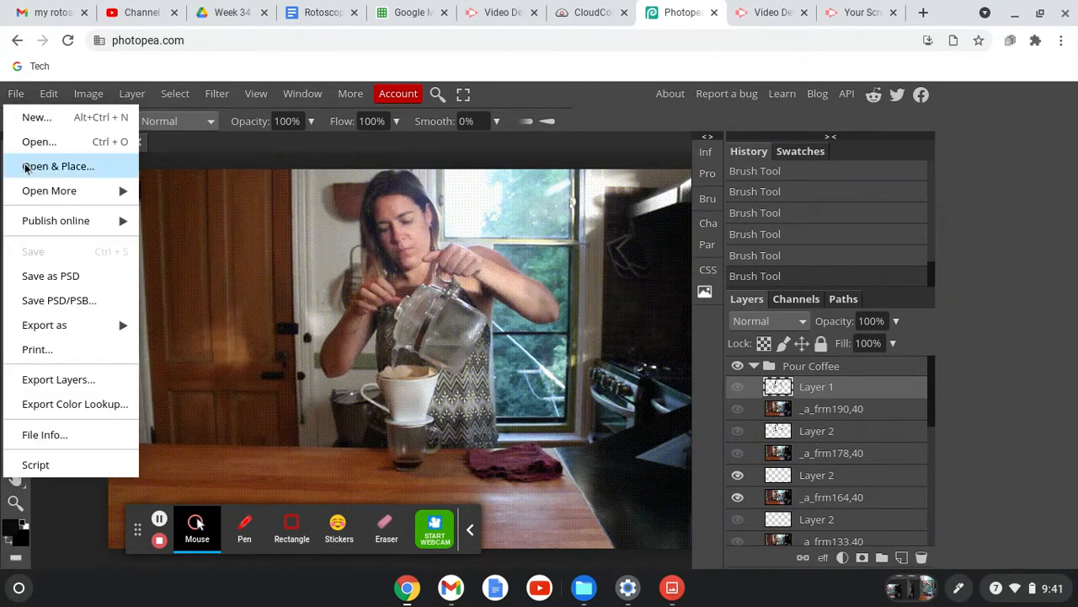
{"action": "left_click", "coordinate": [40, 287]}
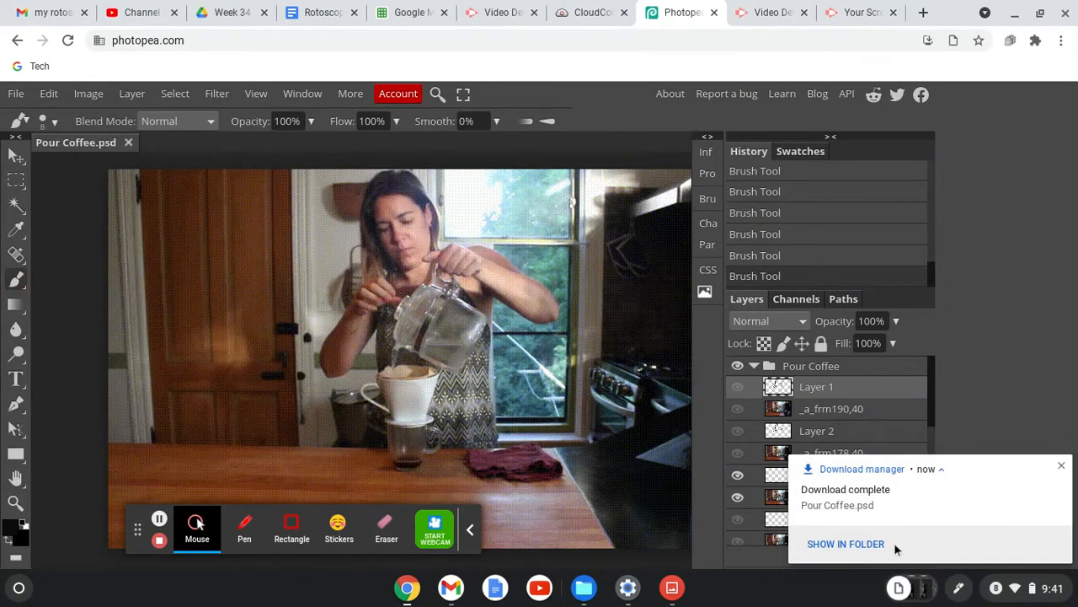
{"action": "left_click", "coordinate": [826, 544]}
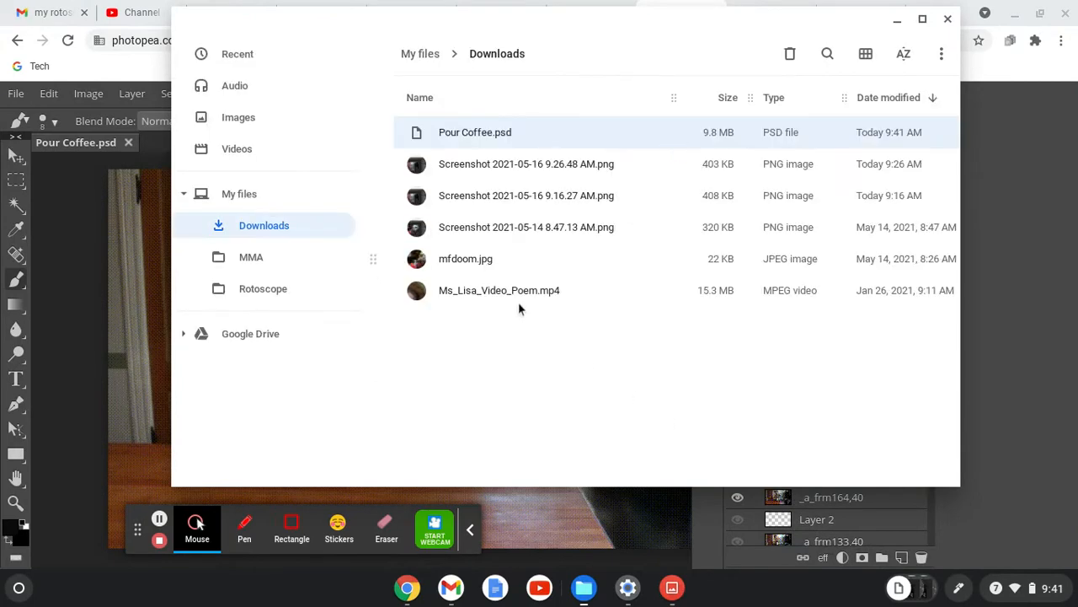
Step: Move Pour Coffee.psd from Downloads into the MMA folder and check the newest copy there before returning to Photopea
{"action": "left_click", "coordinate": [292, 231]}
{"action": "left_click_drag", "start_coordinate": [415, 135], "coordinate": [257, 260]}
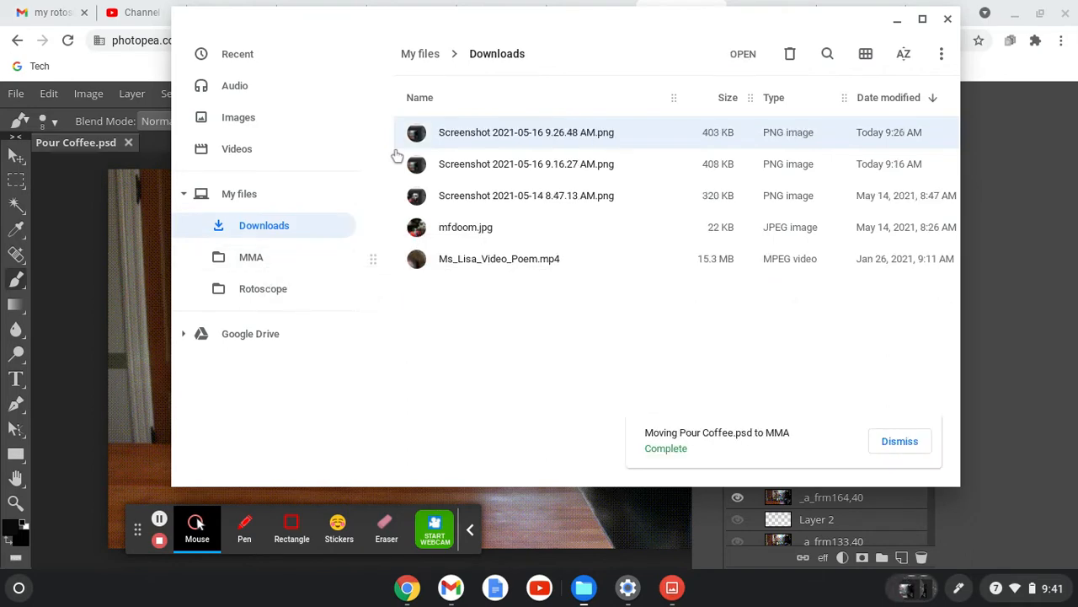
{"action": "left_click", "coordinate": [260, 257]}
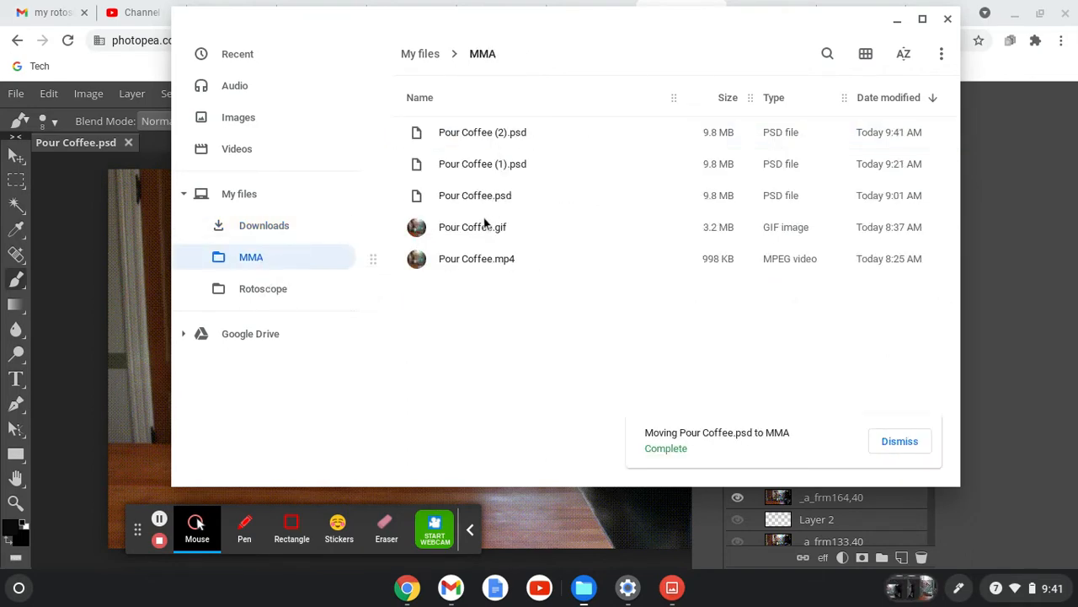
{"action": "left_click", "coordinate": [485, 135]}
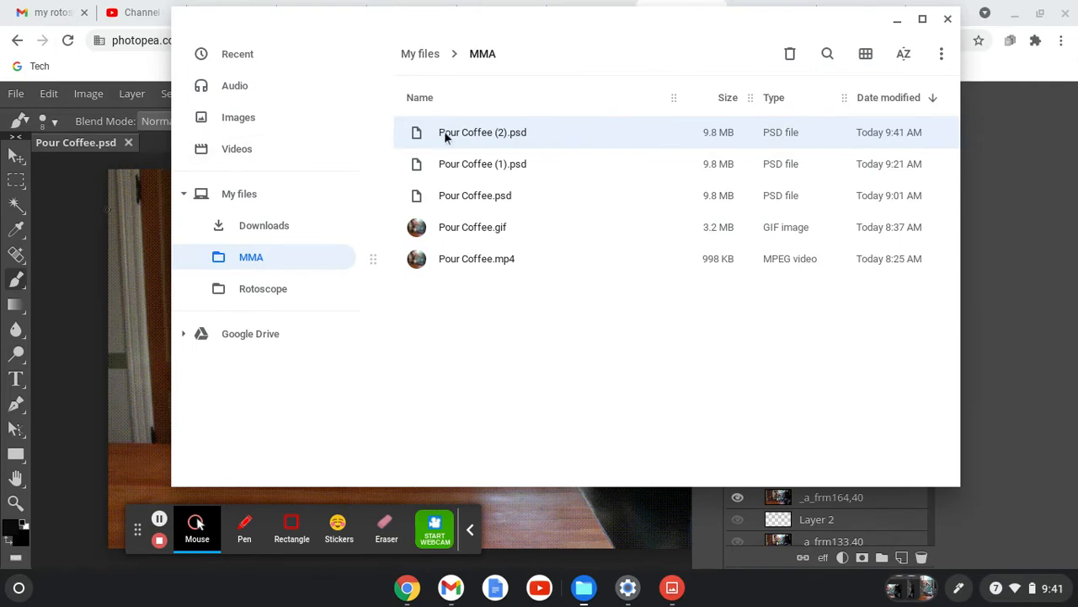
{"action": "key", "text": "Escape"}
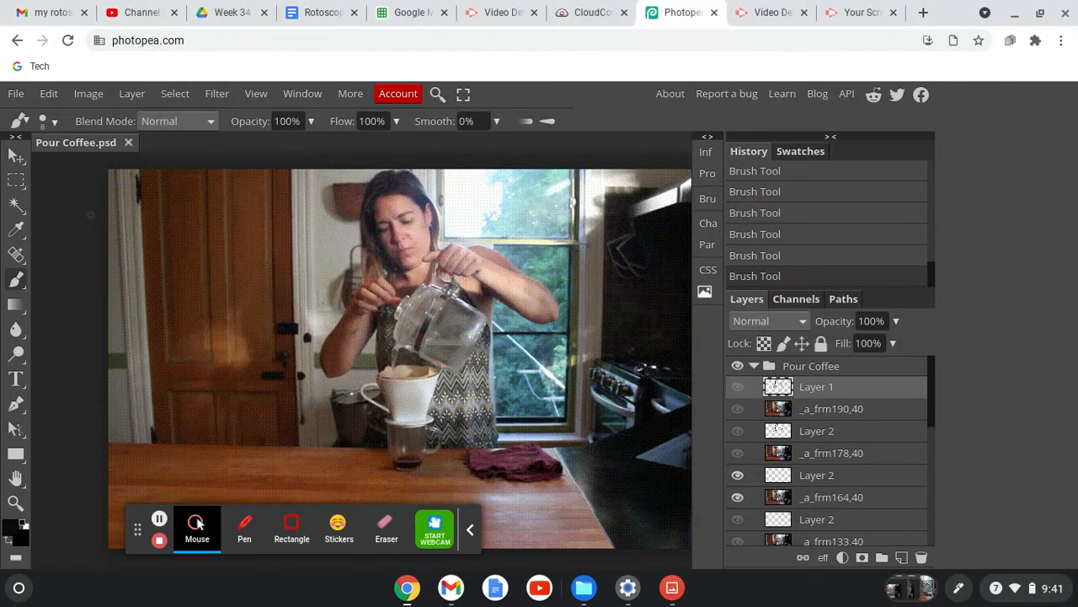